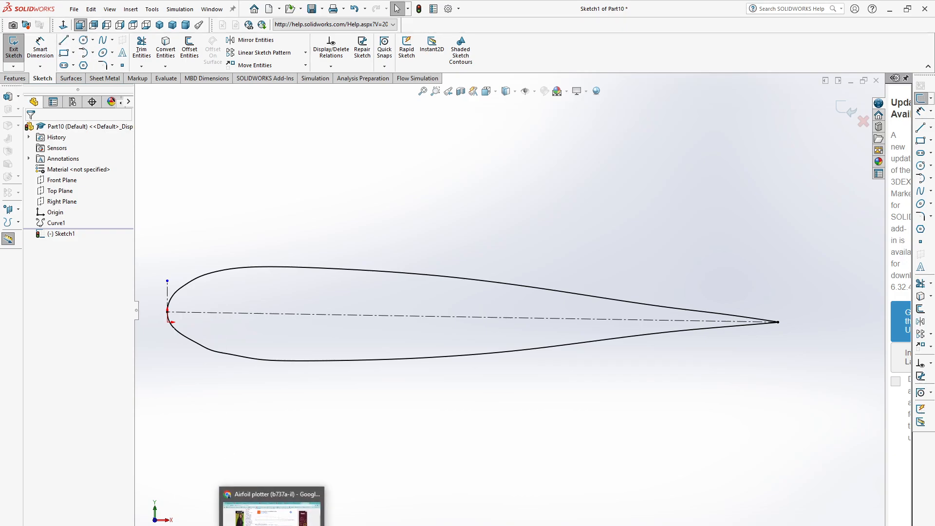
Switch to the Airfoil Tools site in Chrome and open the database list of airfoils starting with B
{"action": "left_click", "coordinate": [273, 523]}
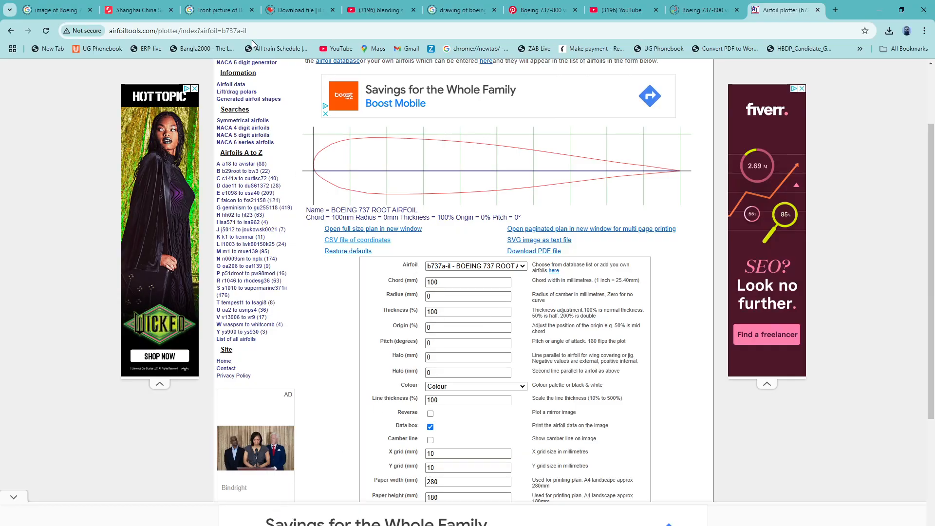
{"action": "left_click", "coordinate": [277, 33]}
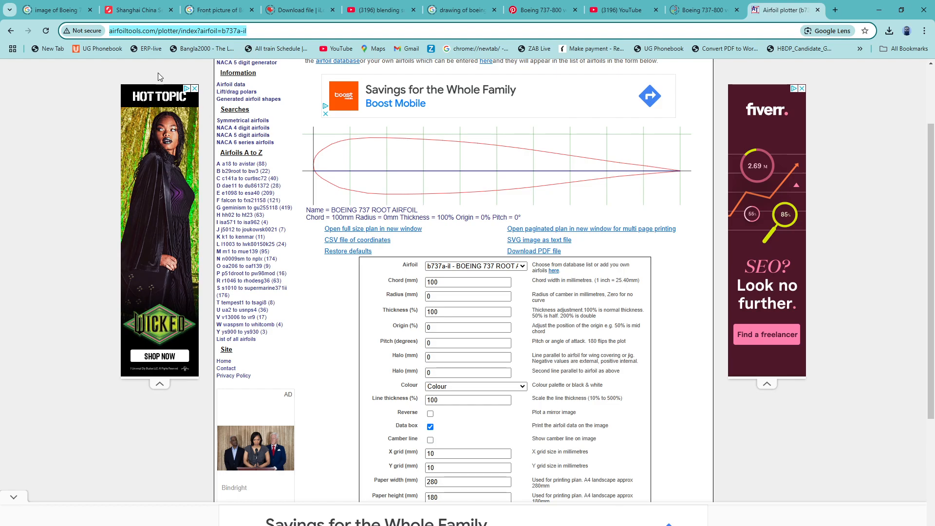
{"action": "left_click", "coordinate": [790, 441]}
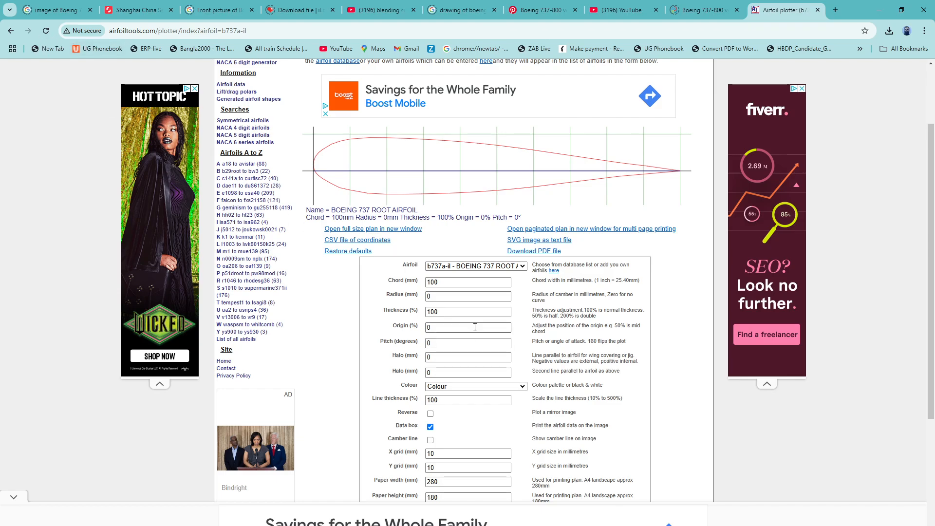
{"action": "scroll", "coordinate": [252, 312], "scroll_direction": "up", "scroll_amount": 2}
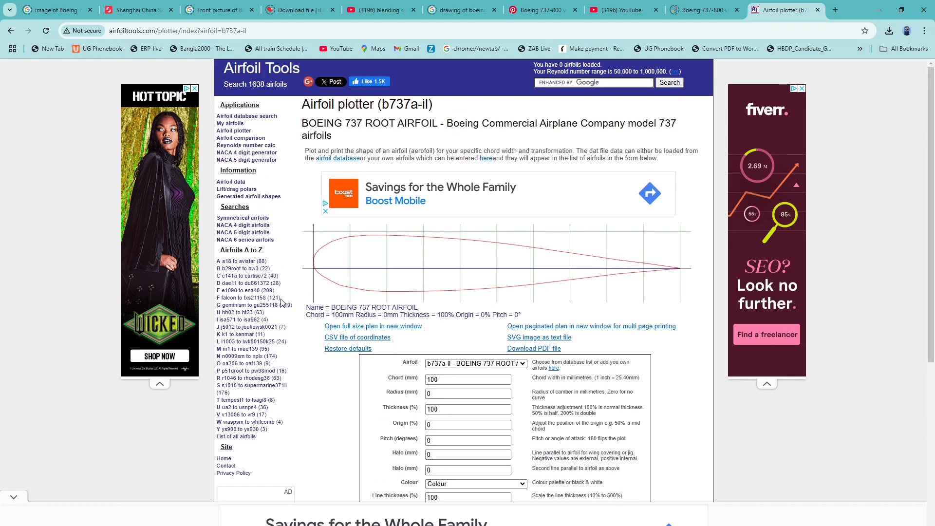
{"action": "left_click", "coordinate": [242, 262]}
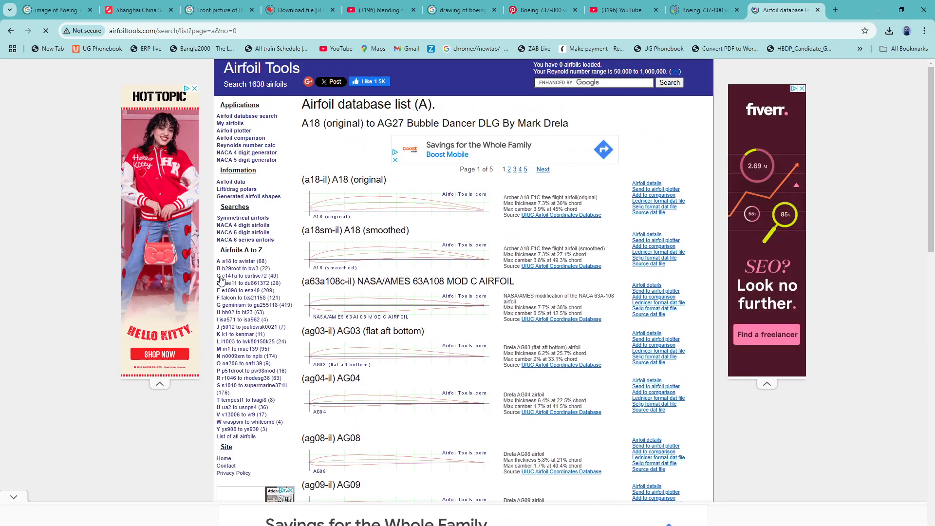
{"action": "left_click", "coordinate": [245, 269]}
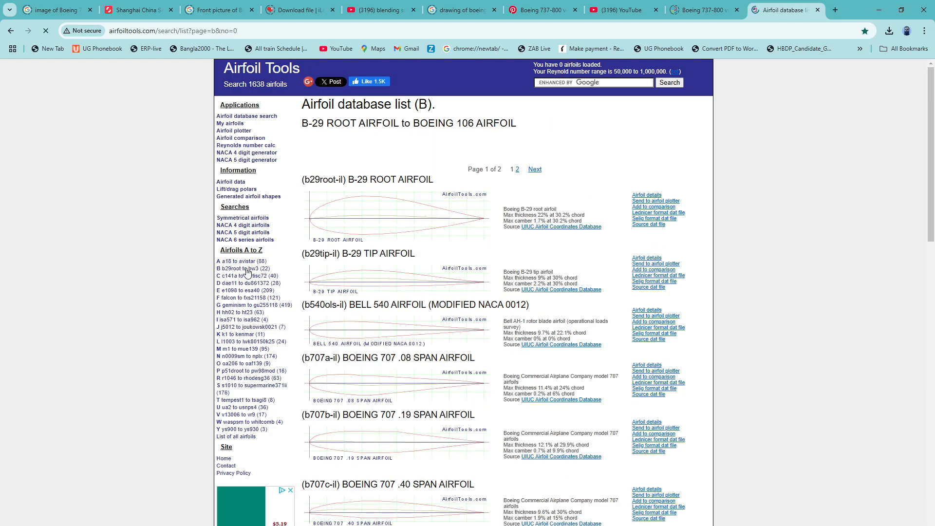
Find BOEING 737 ROOT AIRFOIL (b737a-il) in the list and open its airfoil details
{"action": "scroll", "coordinate": [370, 321], "scroll_direction": "down", "scroll_amount": 5}
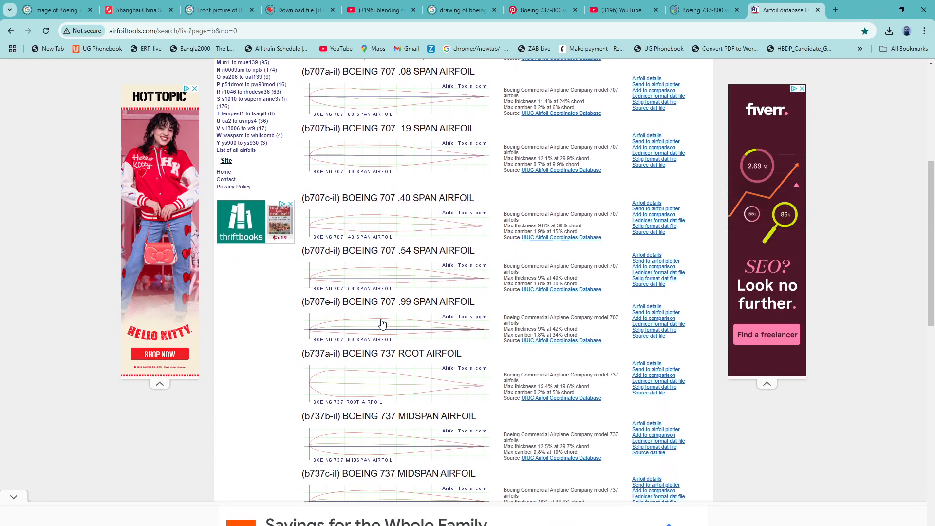
{"action": "scroll", "coordinate": [381, 324], "scroll_direction": "down", "scroll_amount": 5}
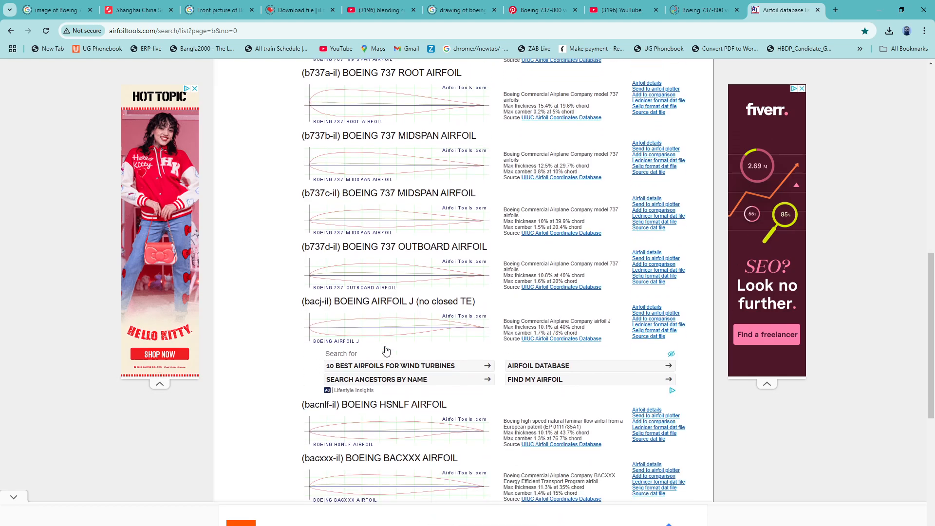
{"action": "scroll", "coordinate": [387, 312], "scroll_direction": "up", "scroll_amount": 3}
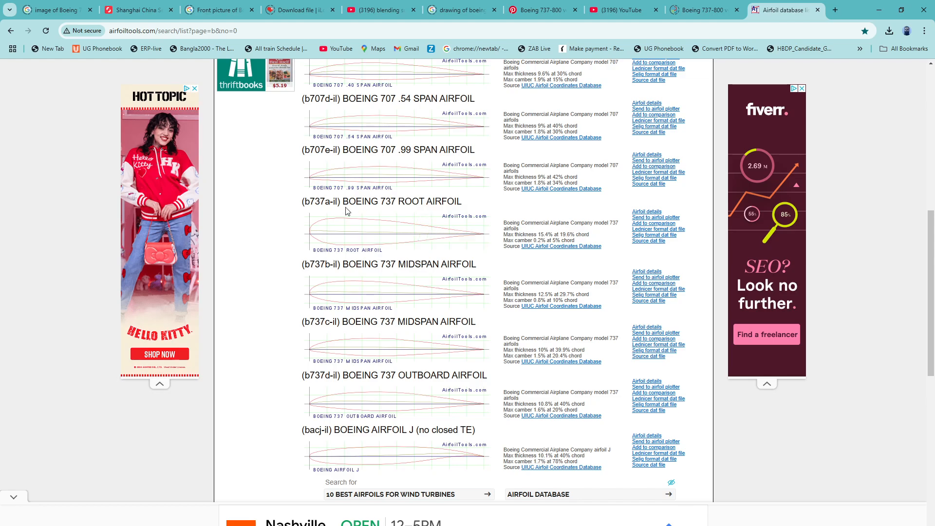
{"action": "left_click_drag", "start_coordinate": [305, 203], "coordinate": [466, 199]}
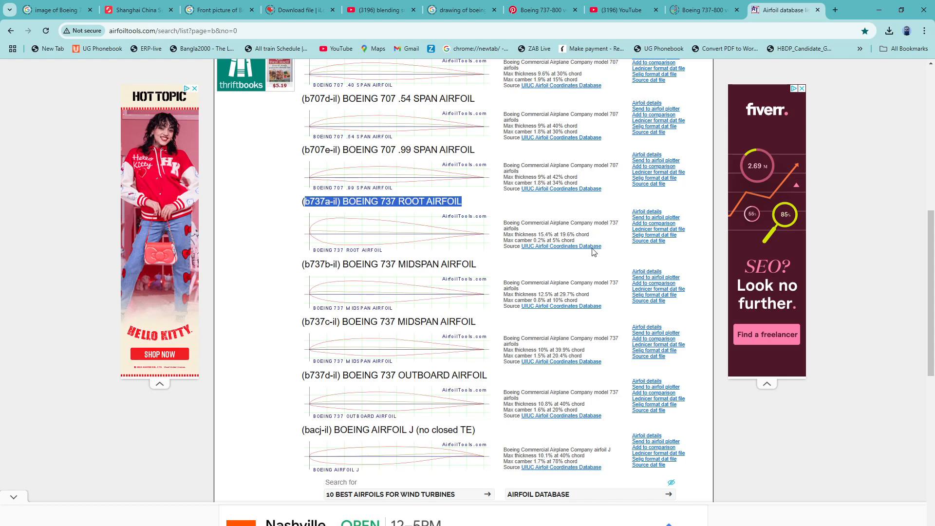
{"action": "left_click", "coordinate": [503, 207]}
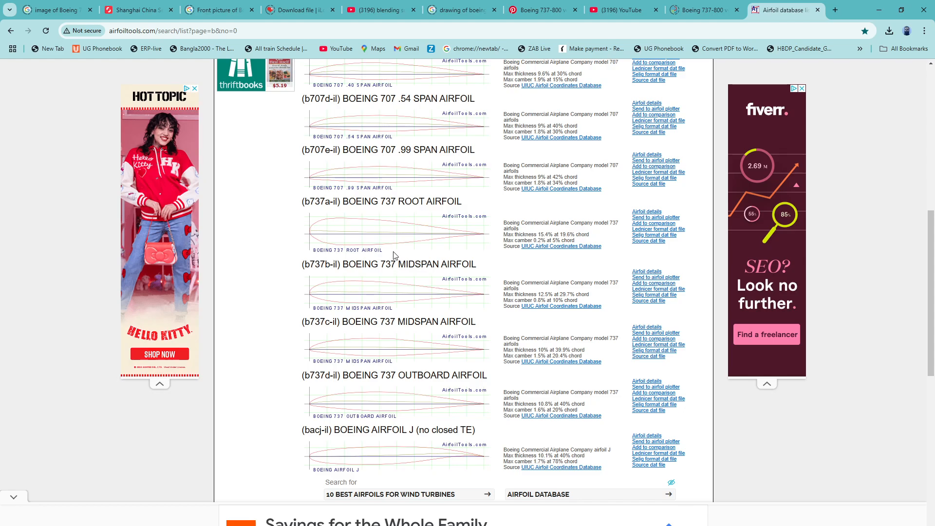
{"action": "left_click", "coordinate": [648, 212]}
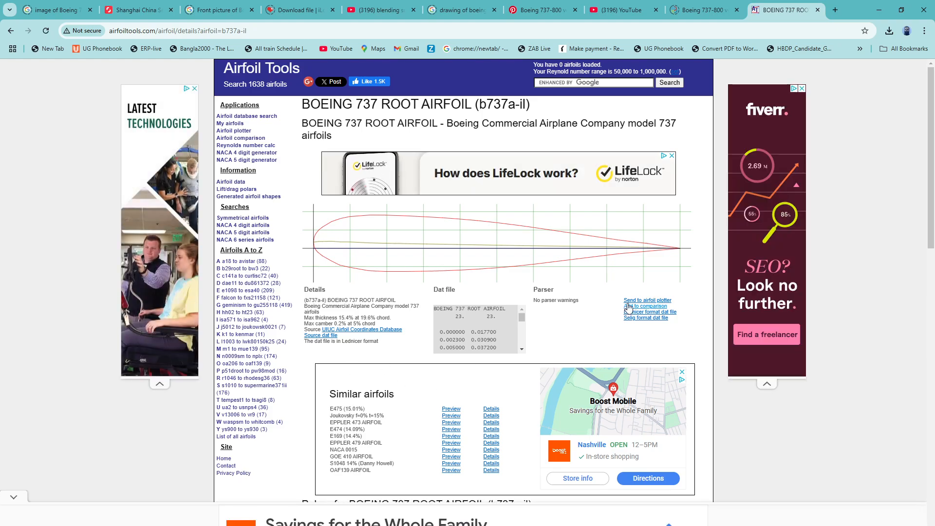
Send the airfoil to the airfoil plotter and download its CSV file of coordinates
{"action": "left_click", "coordinate": [654, 301]}
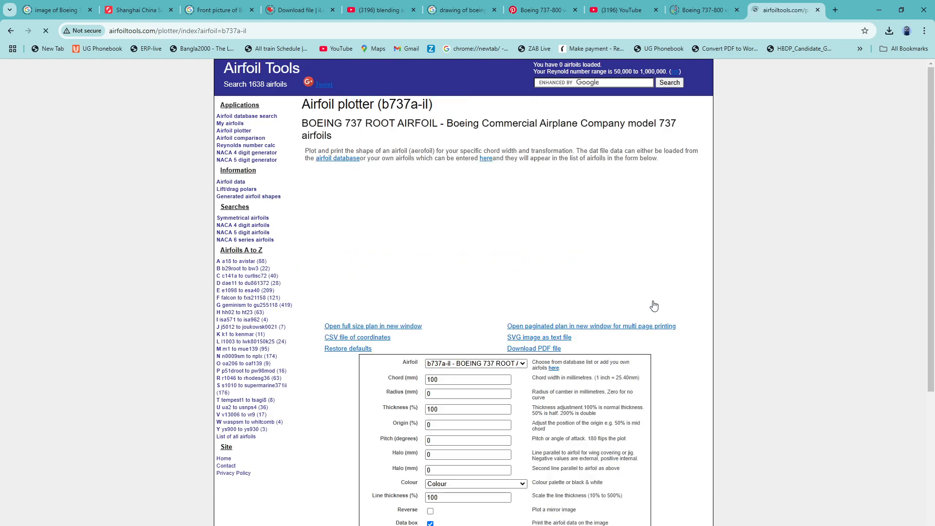
{"action": "scroll", "coordinate": [480, 316], "scroll_direction": "down", "scroll_amount": 2}
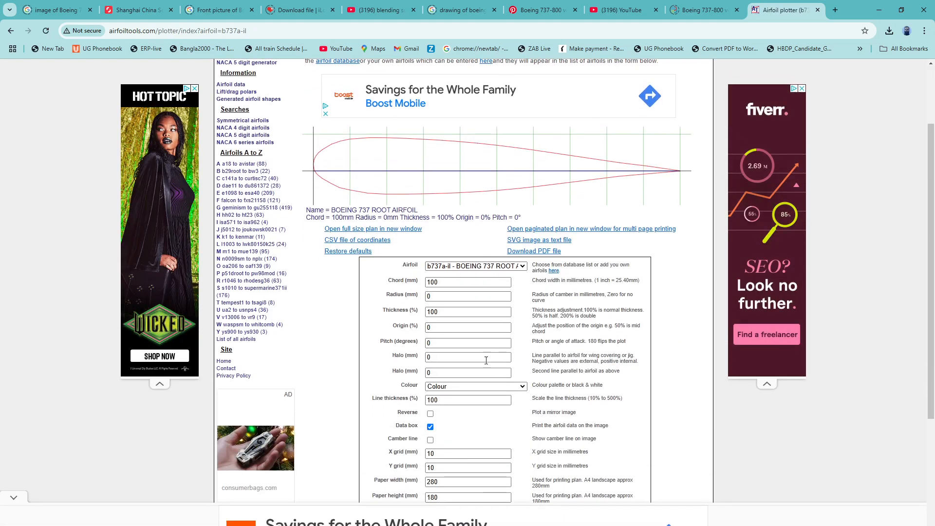
{"action": "scroll", "coordinate": [515, 310], "scroll_direction": "down", "scroll_amount": 5}
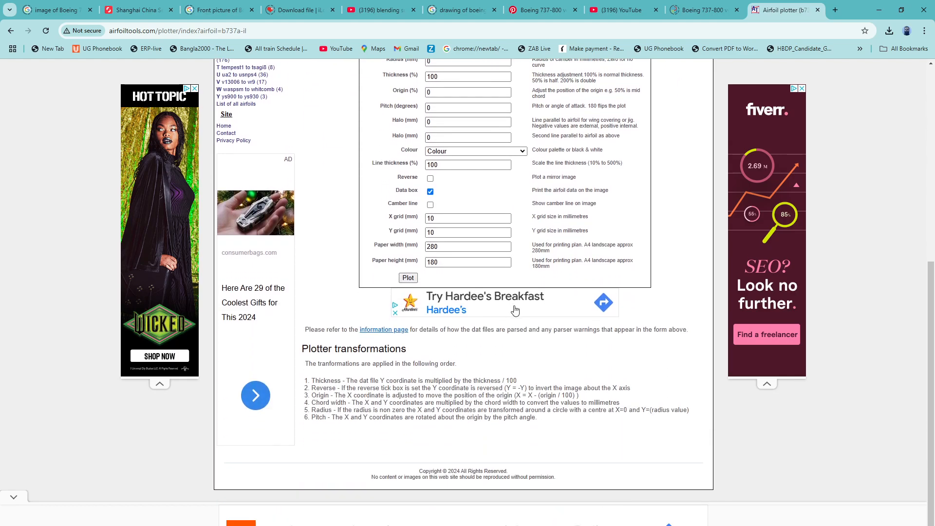
{"action": "scroll", "coordinate": [515, 310], "scroll_direction": "up", "scroll_amount": 7}
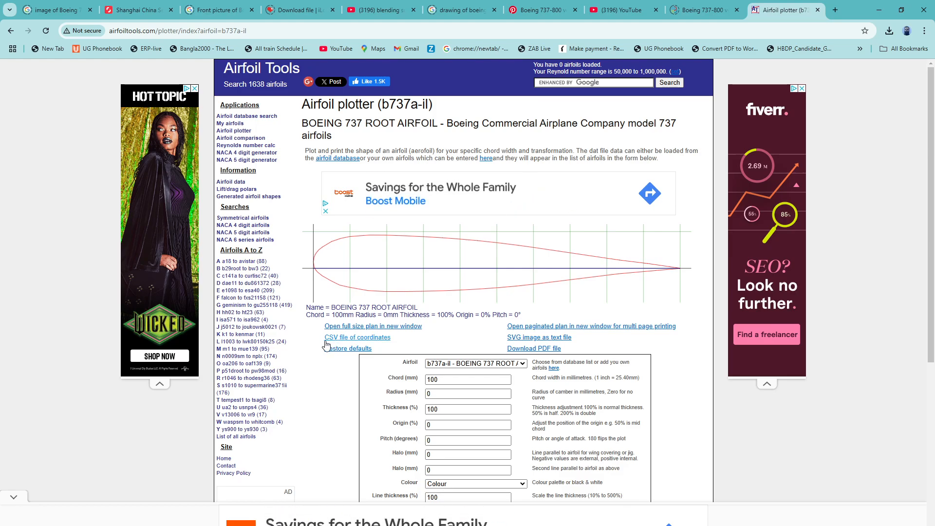
{"action": "left_click", "coordinate": [355, 337]}
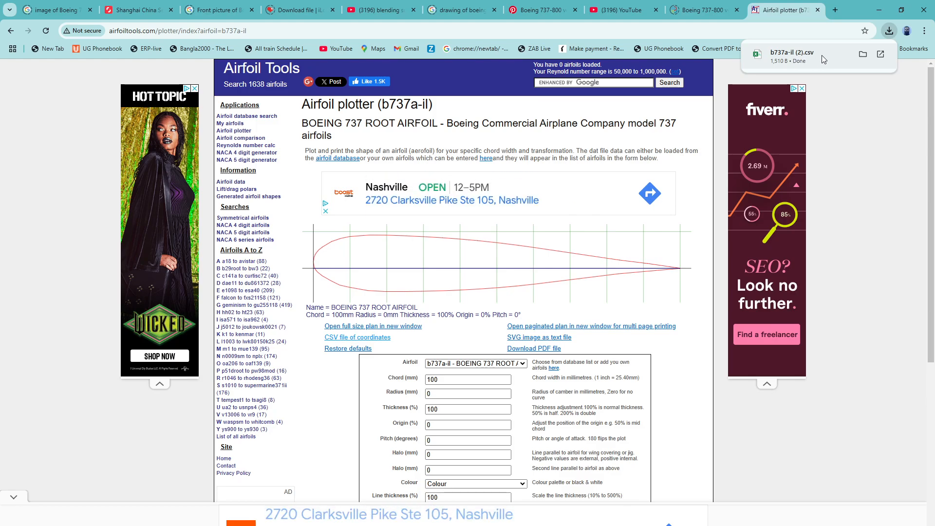
Open the downloaded b737a-il (2).csv in Excel and copy the airfoil surface coordinates in A10:B54
{"action": "left_click", "coordinate": [802, 56]}
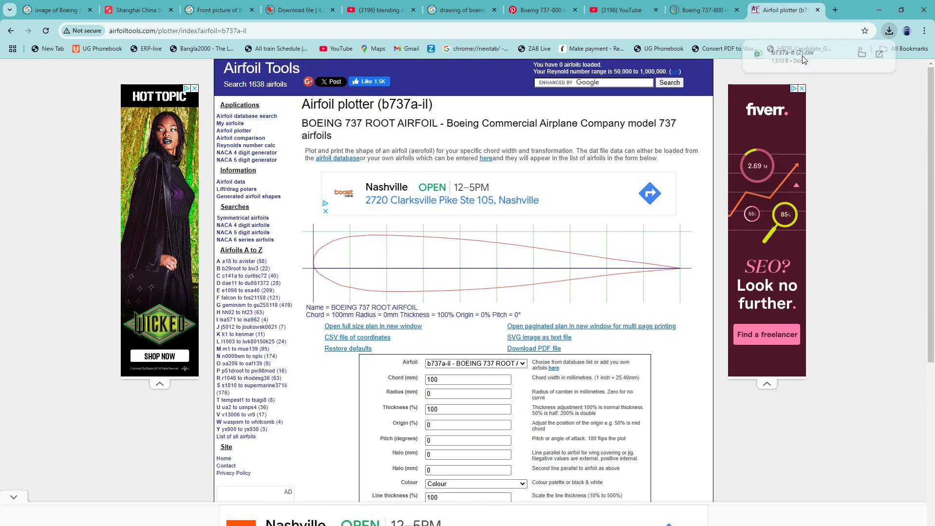
{"action": "scroll", "coordinate": [128, 353], "scroll_direction": "down", "scroll_amount": 15}
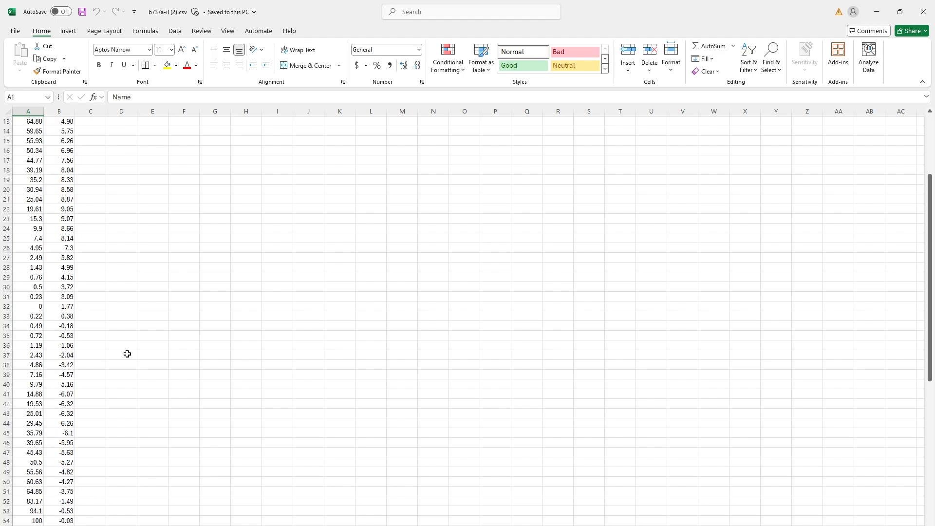
{"action": "scroll", "coordinate": [127, 354], "scroll_direction": "up", "scroll_amount": 15}
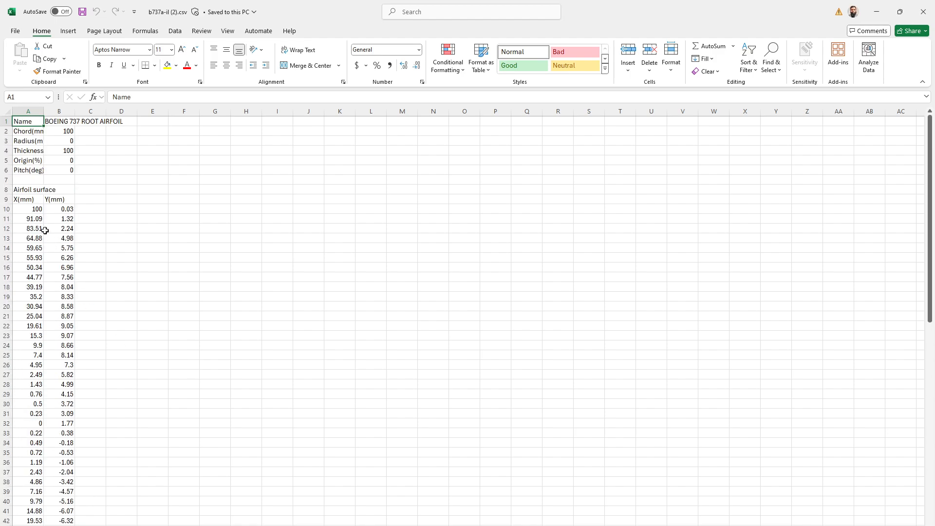
{"action": "left_click_drag", "start_coordinate": [22, 208], "coordinate": [69, 519]}
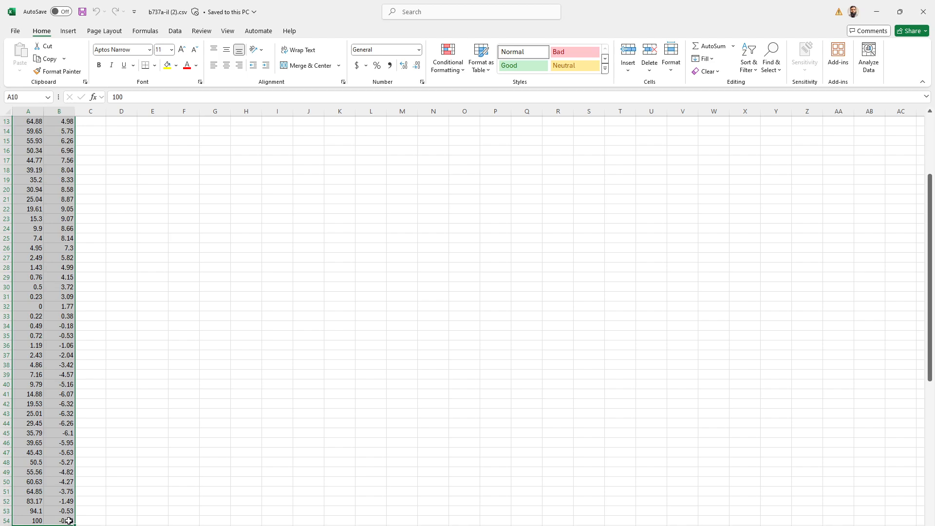
{"action": "scroll", "coordinate": [68, 516], "scroll_direction": "up", "scroll_amount": 4}
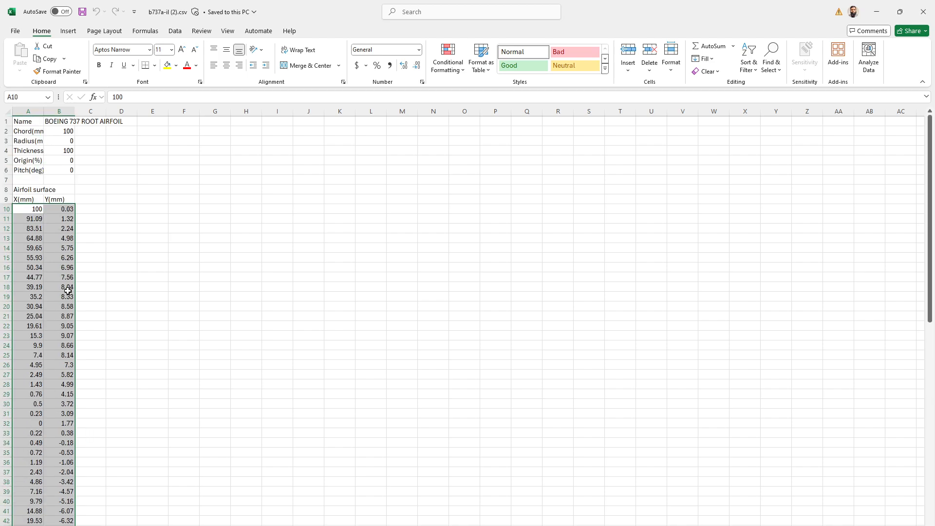
{"action": "key", "text": "ctrl+c"}
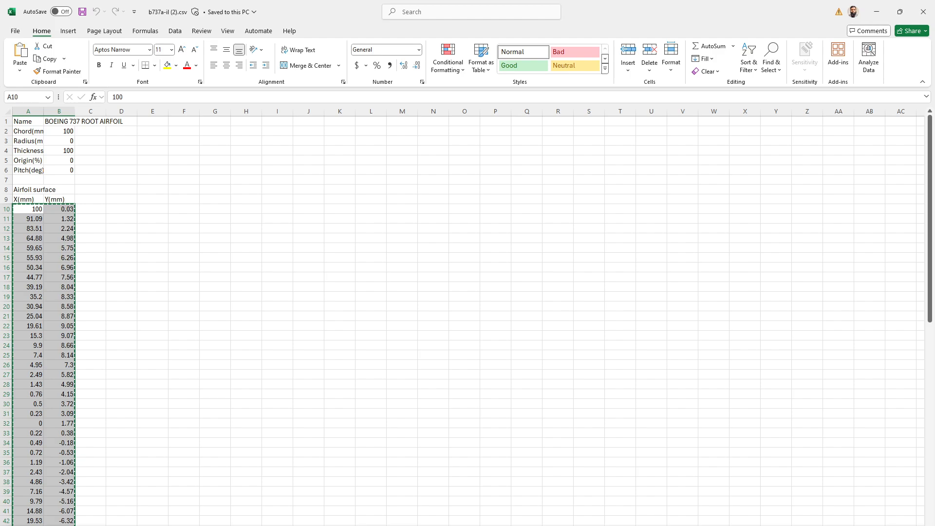
Insert a new worksheet and paste the copied X and Y coordinates starting at A1
{"action": "key", "text": "shift+F11"}
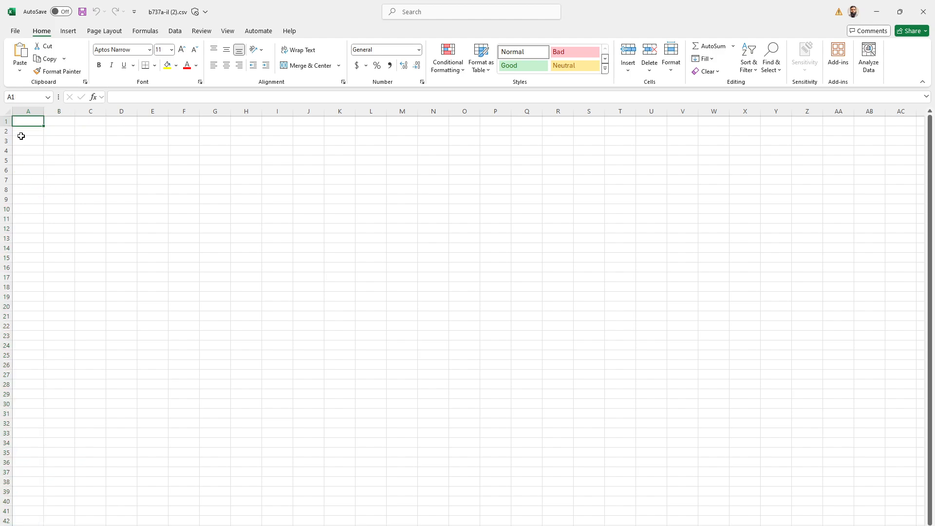
{"action": "key", "text": "ctrl+v"}
{"action": "left_click", "coordinate": [117, 160]}
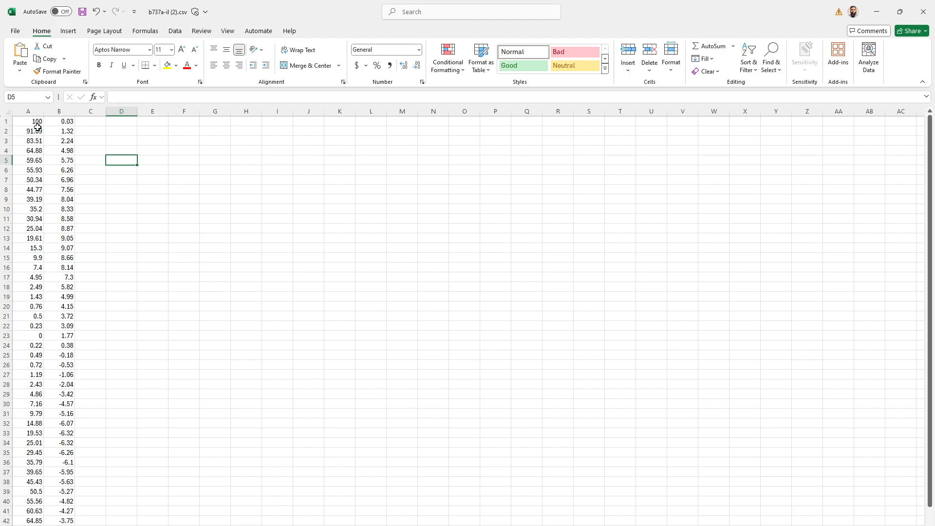
Enter 0 in C1 and fill it down column C to row 45 as the Z coordinates
{"action": "left_click", "coordinate": [94, 121]}
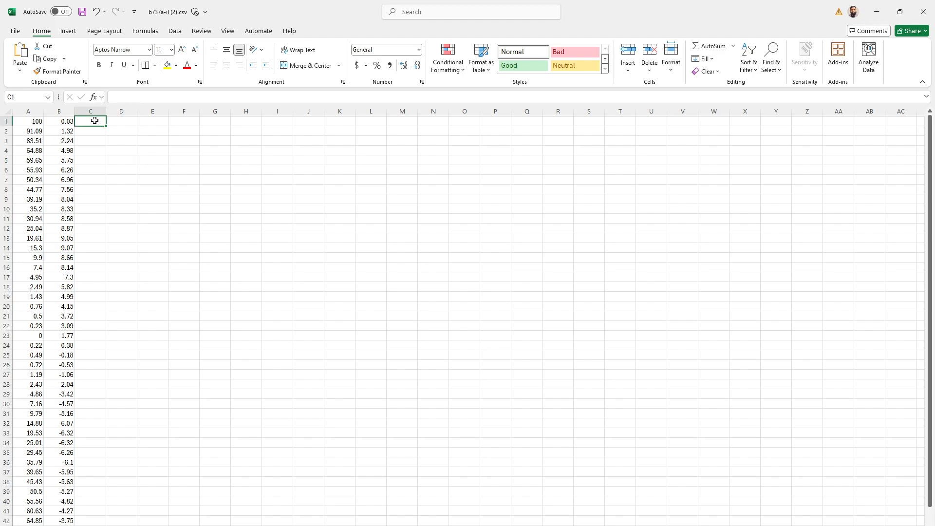
{"action": "type", "text": "0"}
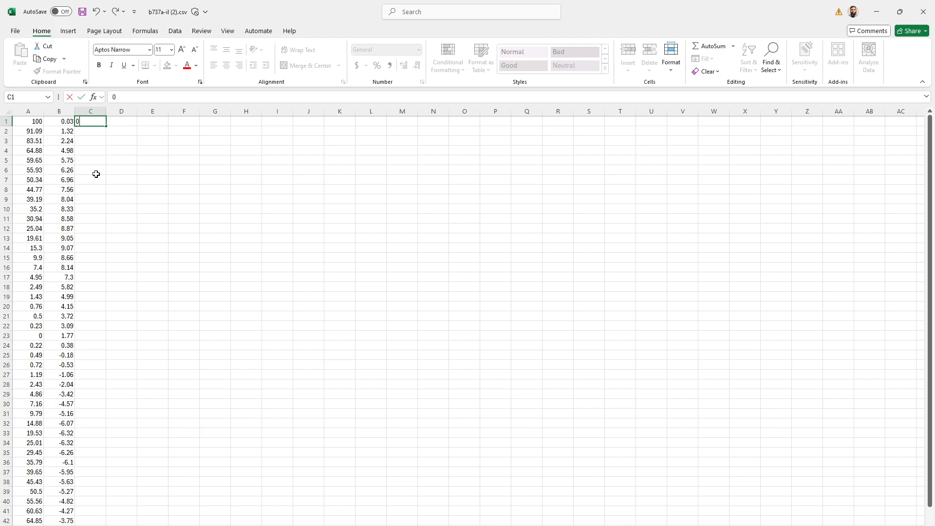
{"action": "left_click", "coordinate": [95, 170]}
{"action": "left_click", "coordinate": [101, 121]}
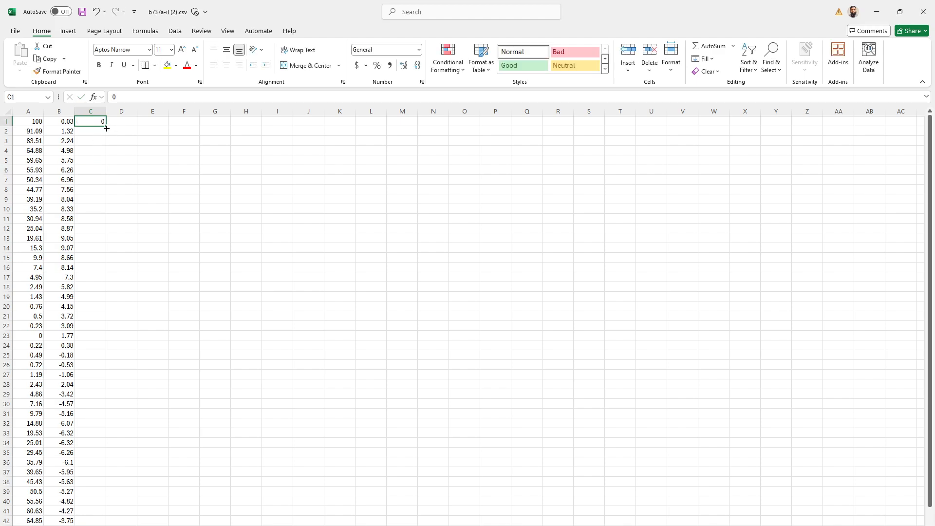
{"action": "left_click_drag", "start_coordinate": [106, 129], "coordinate": [107, 523]}
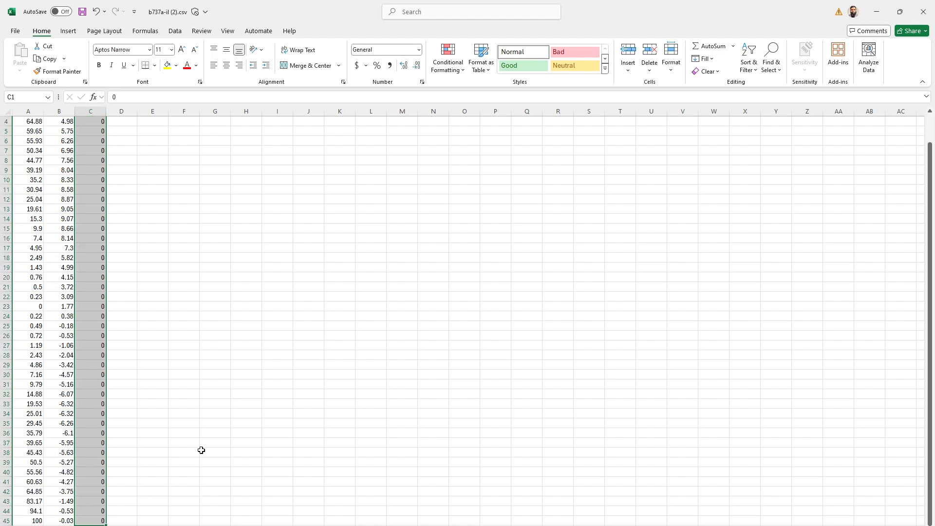
{"action": "left_click", "coordinate": [201, 450]}
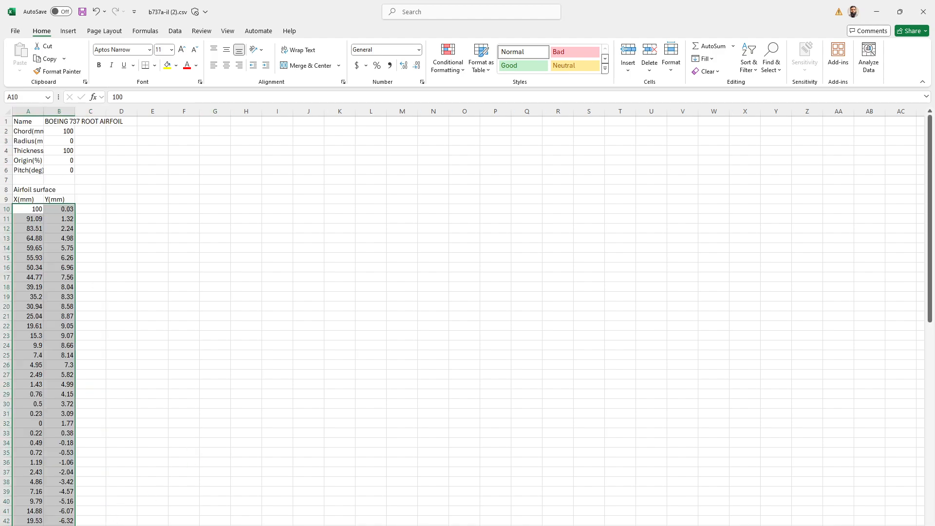
Delete the original worksheet holding the airfoil header data, leaving only the sheet with the three coordinate columns
{"action": "left_click", "coordinate": [122, 499]}
{"action": "right_click", "coordinate": [71, 525]}
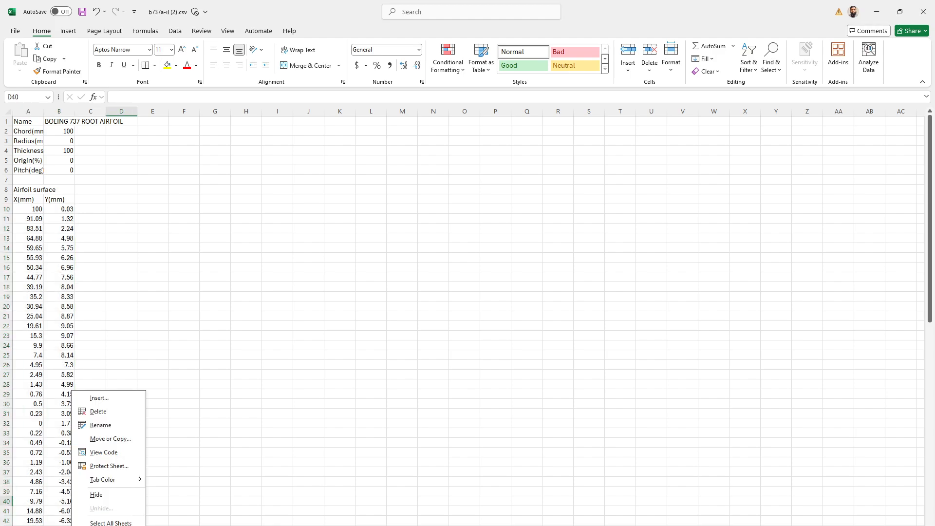
{"action": "left_click", "coordinate": [100, 412]}
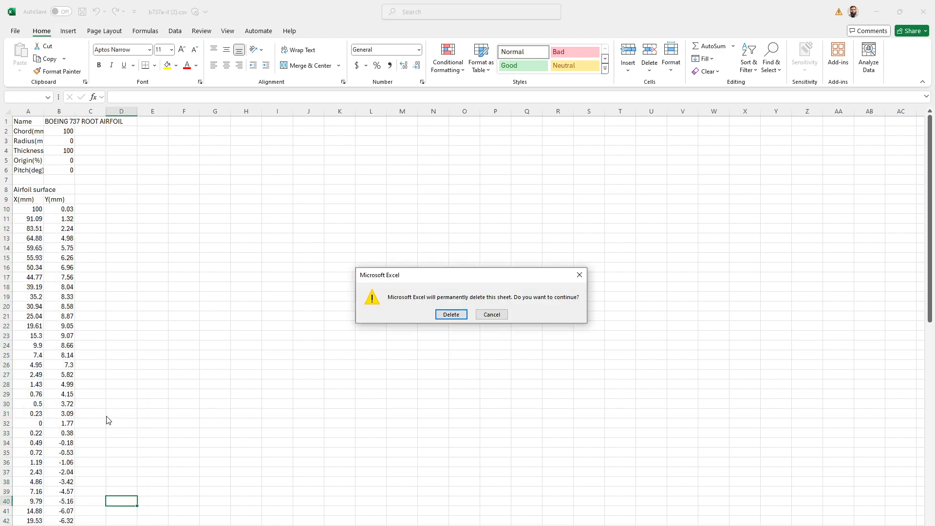
{"action": "left_click", "coordinate": [447, 314]}
{"action": "left_click", "coordinate": [353, 400]}
{"action": "scroll", "coordinate": [213, 363], "scroll_direction": "up", "scroll_amount": 1}
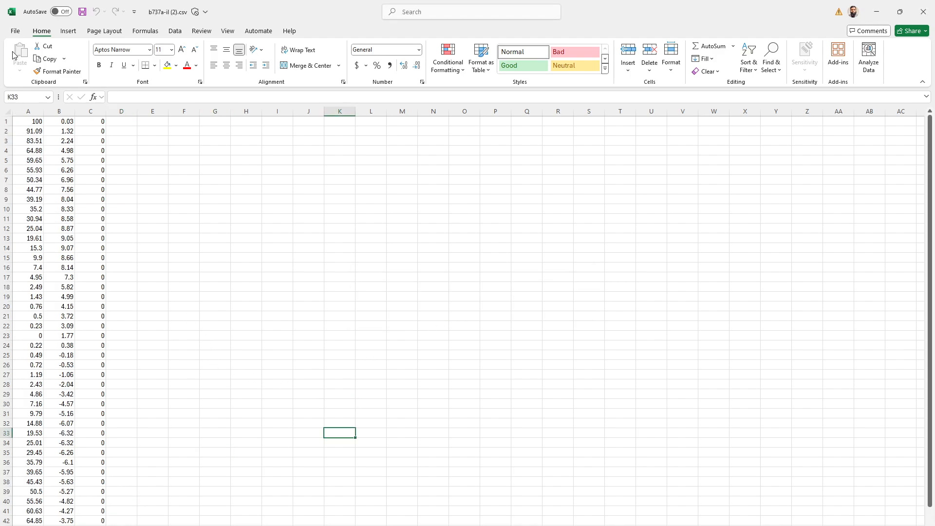
Set up a copy of the coordinate sheet as Text (Tab delimited) with the file name b737a-il New.txt
{"action": "left_click", "coordinate": [15, 31]}
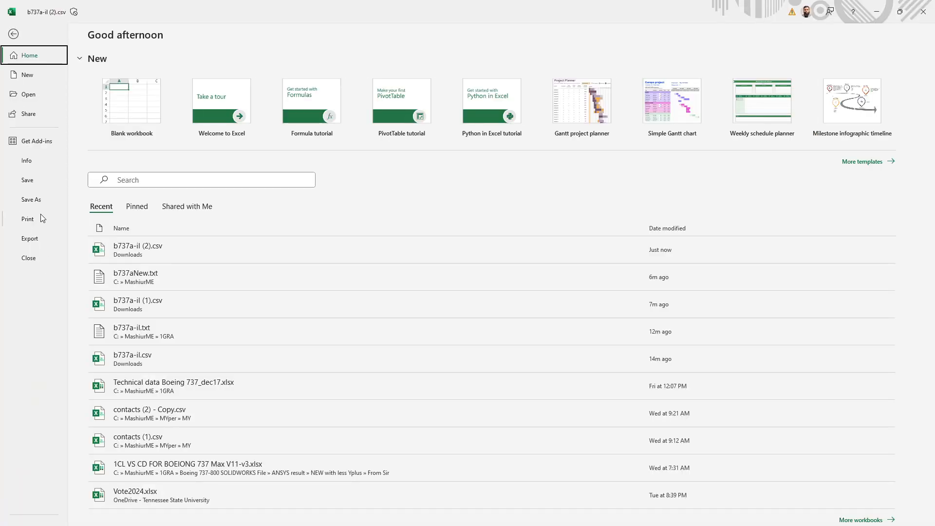
{"action": "left_click", "coordinate": [31, 199]}
{"action": "left_click", "coordinate": [137, 228]}
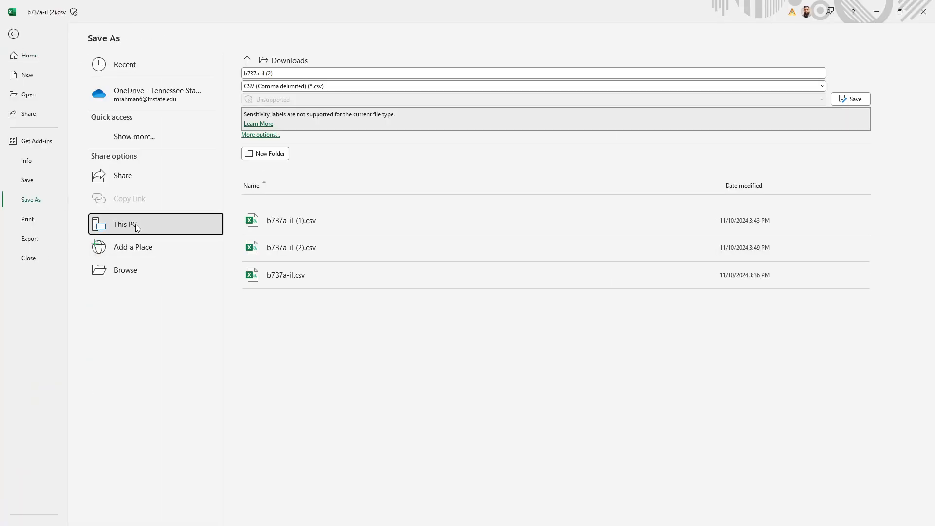
{"action": "left_click", "coordinate": [136, 225]}
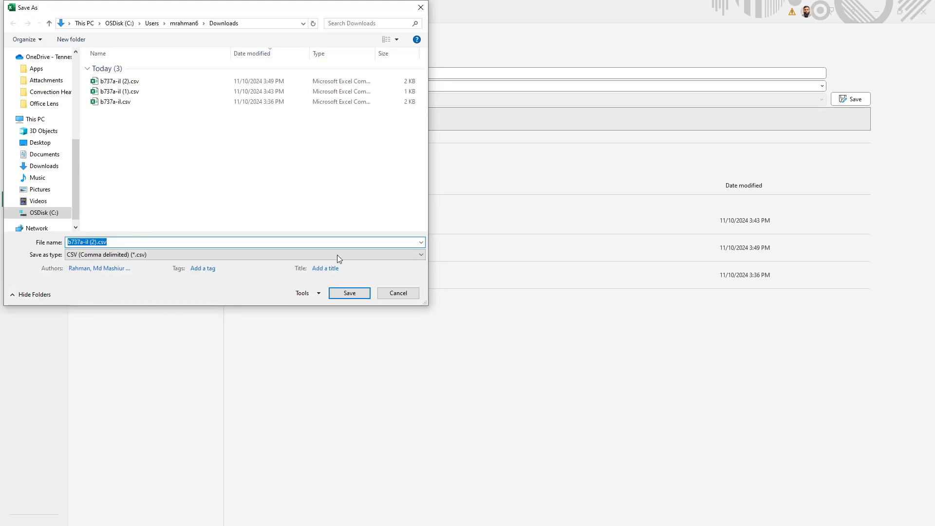
{"action": "left_click", "coordinate": [421, 254]}
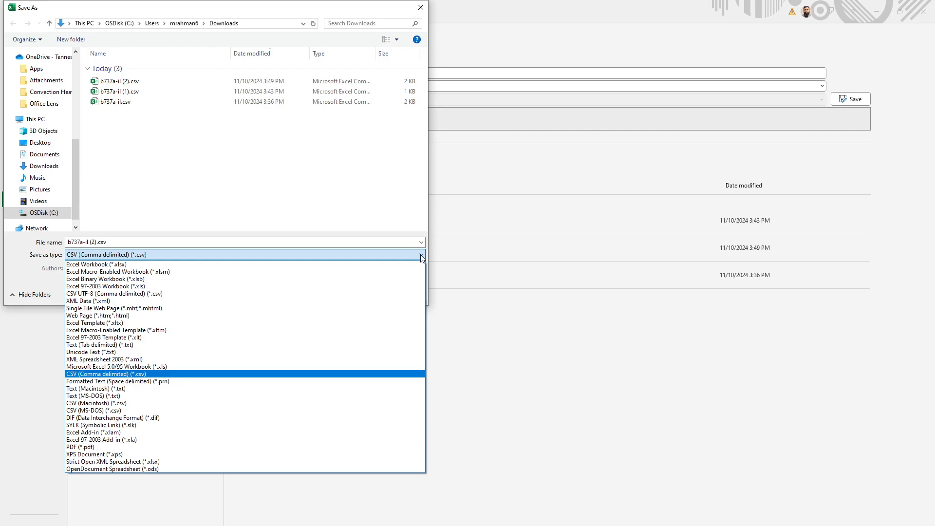
{"action": "left_click", "coordinate": [108, 345]}
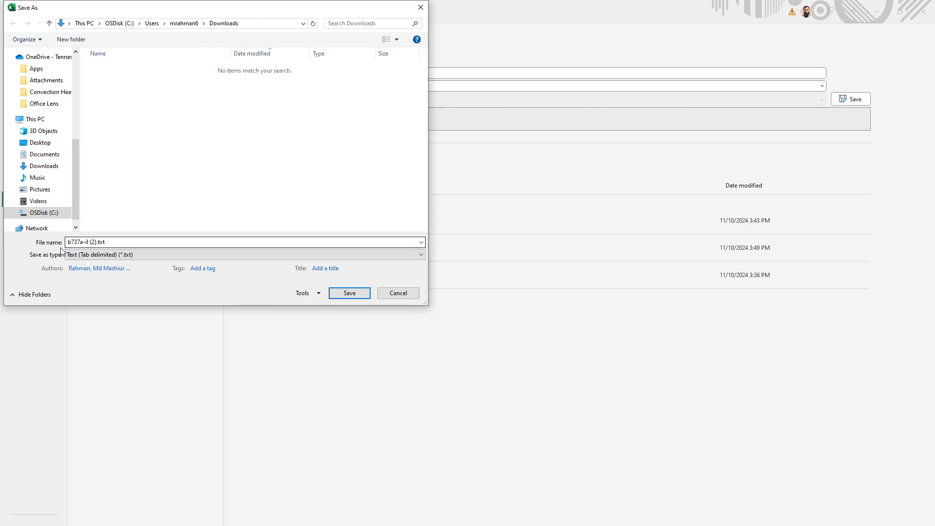
{"action": "left_click", "coordinate": [89, 242]}
{"action": "left_click", "coordinate": [96, 242]}
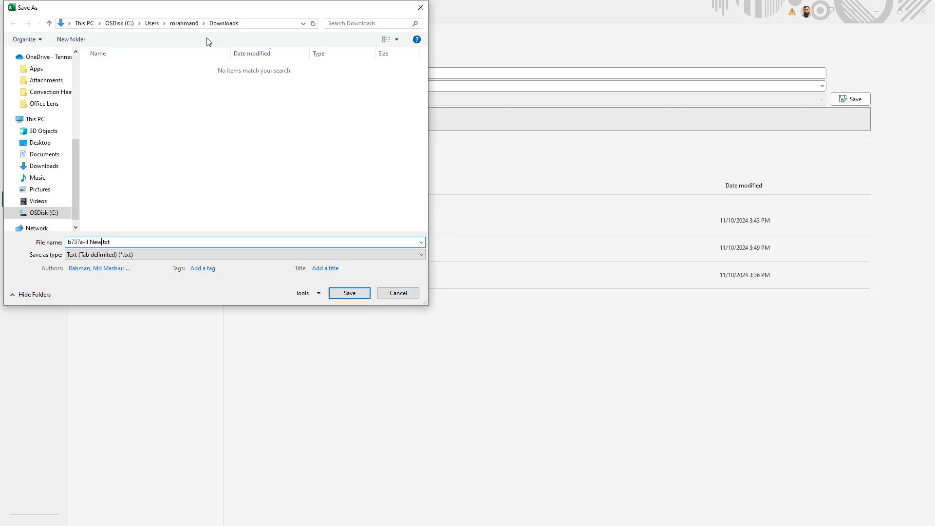
Save the text file in the personal folder directly under the OSDisk (C:) drive
{"action": "left_click", "coordinate": [119, 23]}
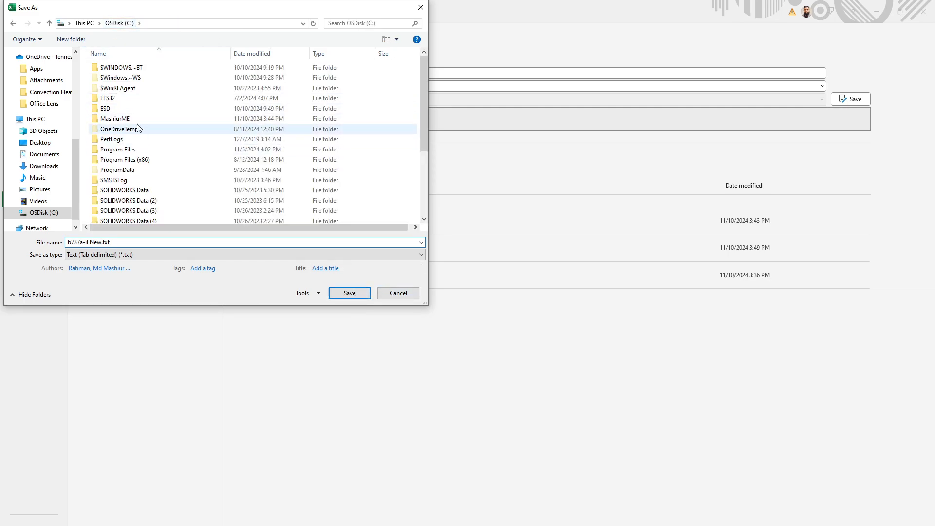
{"action": "double_click", "coordinate": [117, 119]}
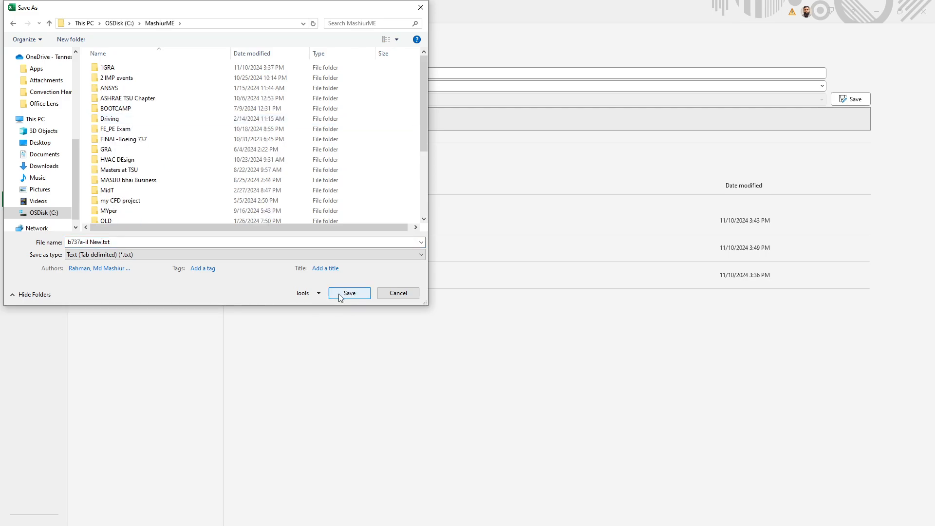
{"action": "left_click", "coordinate": [351, 293]}
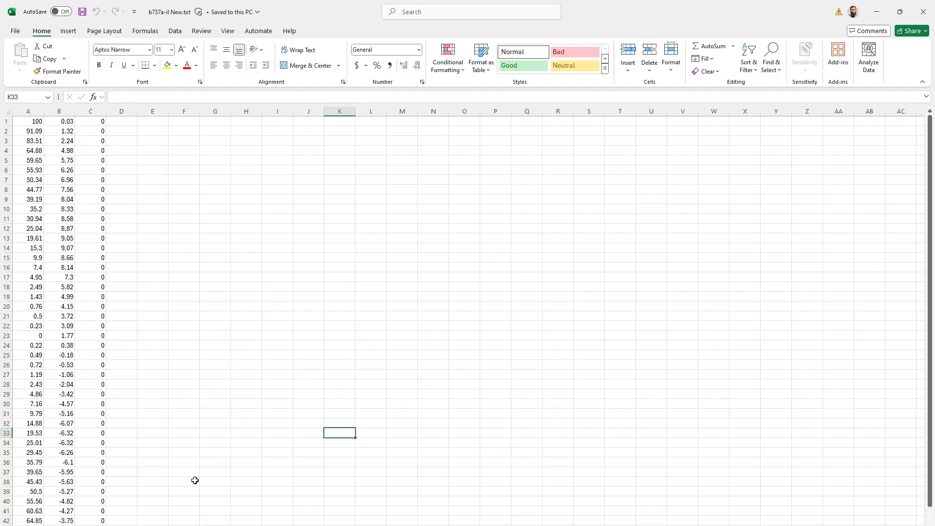
{"action": "scroll", "coordinate": [195, 481], "scroll_direction": "down", "scroll_amount": 3}
{"action": "scroll", "coordinate": [195, 481], "scroll_direction": "up", "scroll_amount": 3}
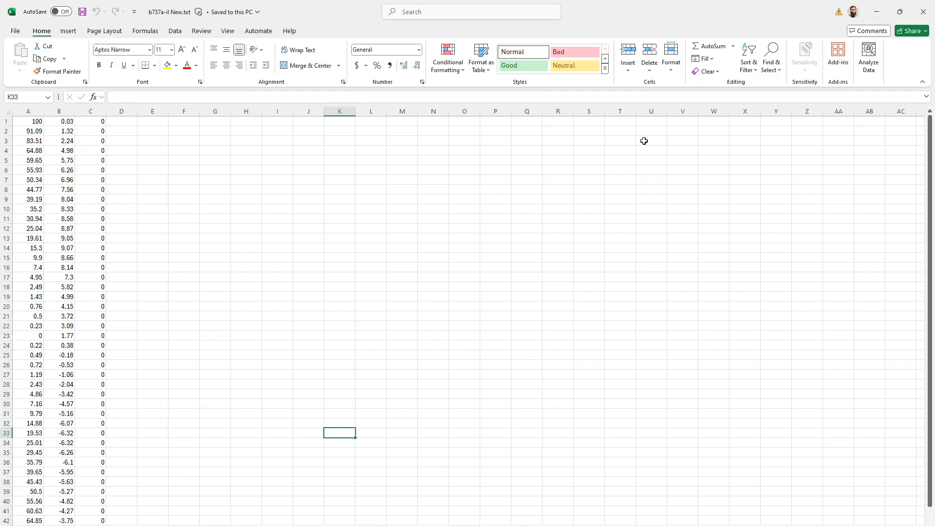
Close the coordinate workbook, switch to SOLIDWORKS and create a new part document
{"action": "left_click", "coordinate": [923, 12]}
{"action": "left_click", "coordinate": [879, 8]}
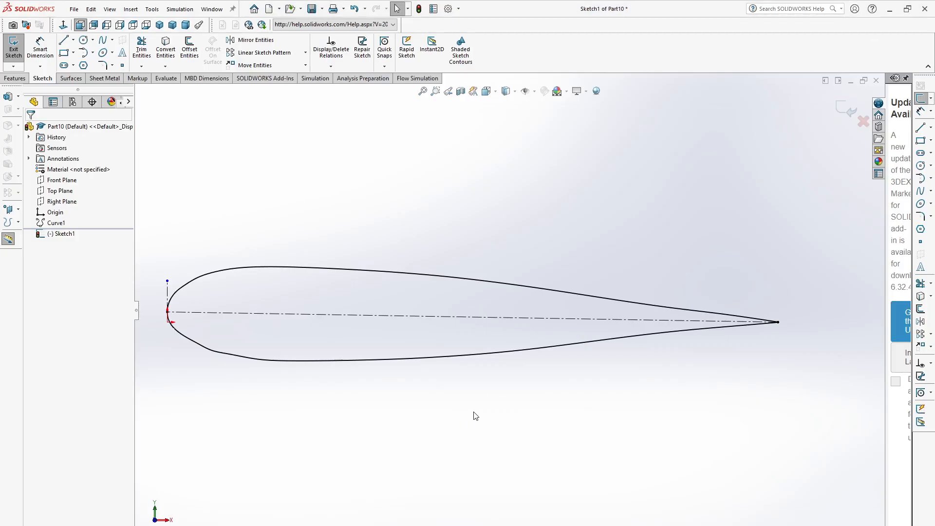
{"action": "left_click", "coordinate": [75, 9]}
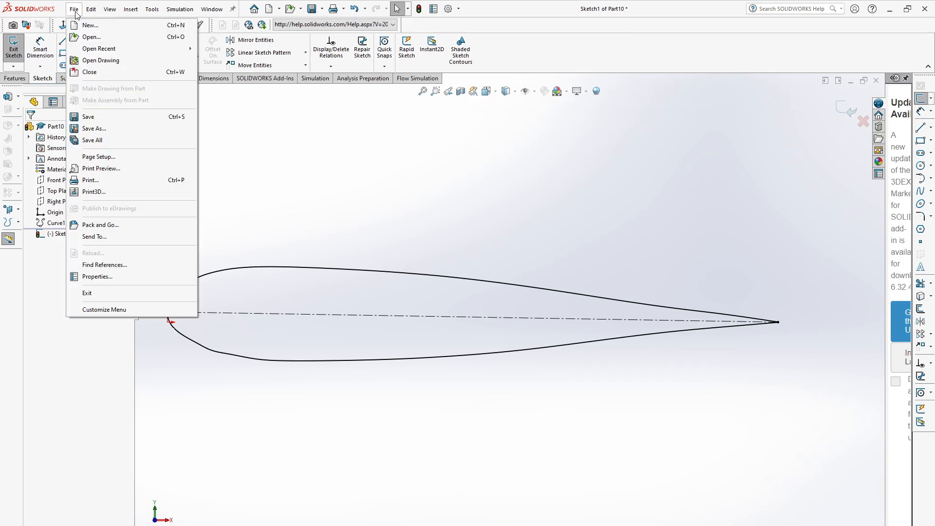
{"action": "left_click", "coordinate": [90, 25]}
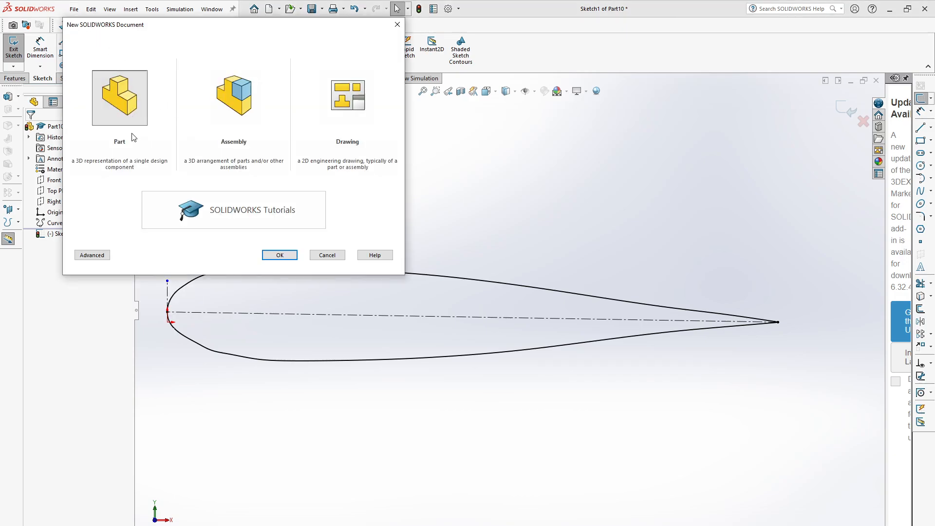
{"action": "left_click", "coordinate": [273, 257]}
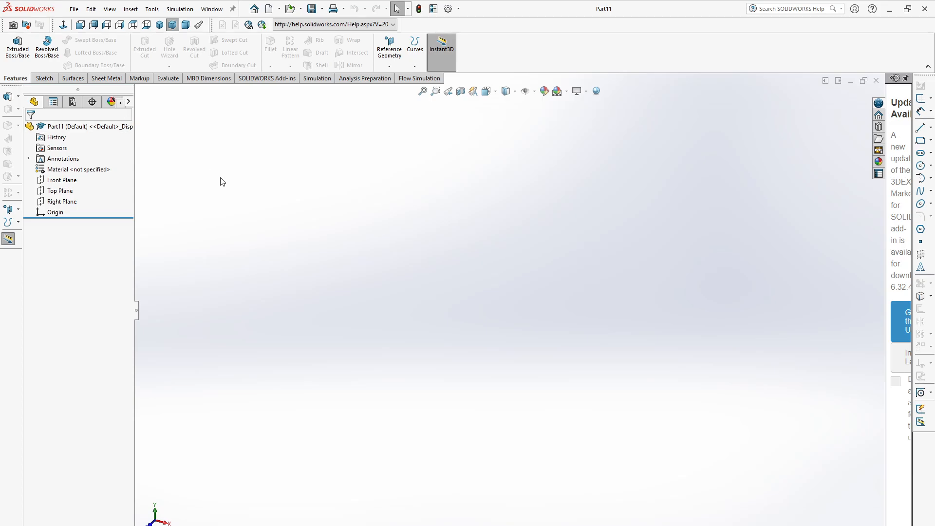
Try to create a curve through XYZ points by loading the coordinates from b737a-il New.txt
{"action": "left_click", "coordinate": [131, 10]}
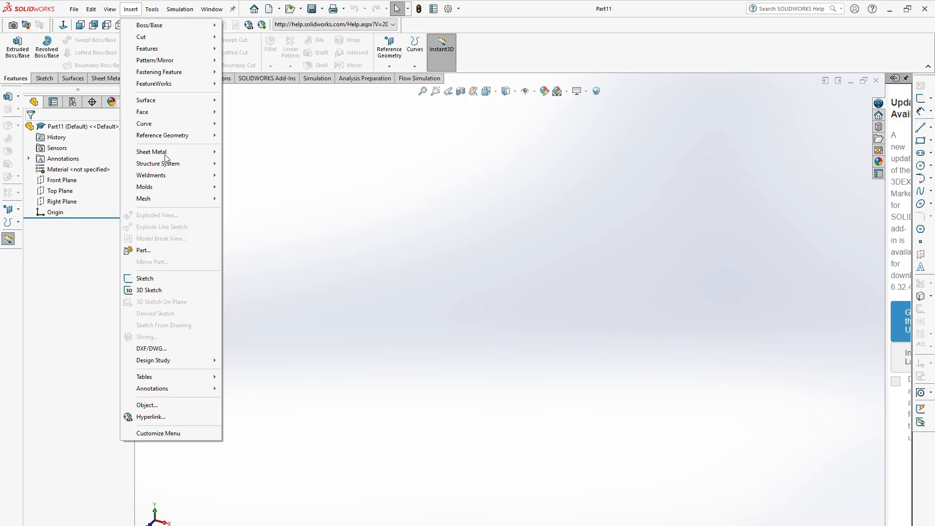
{"action": "mouse_move", "coordinate": [150, 126]}
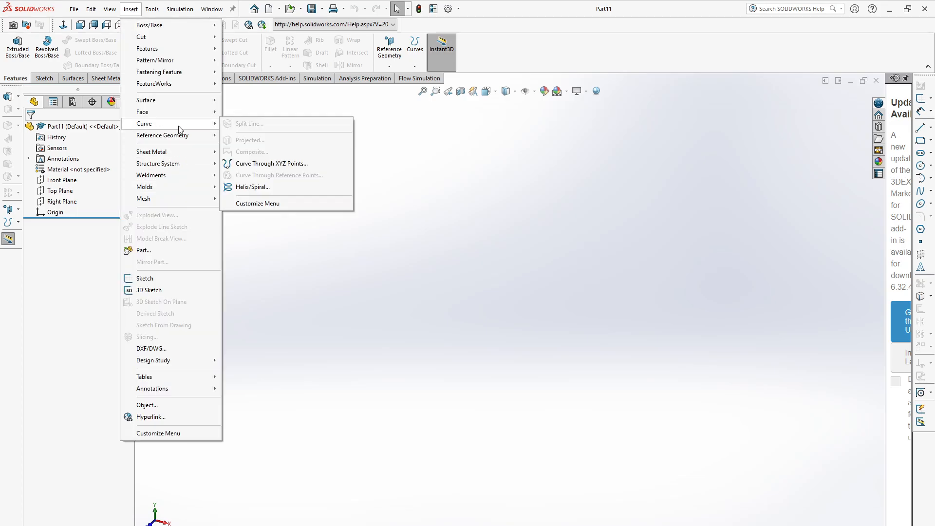
{"action": "left_click", "coordinate": [305, 167]}
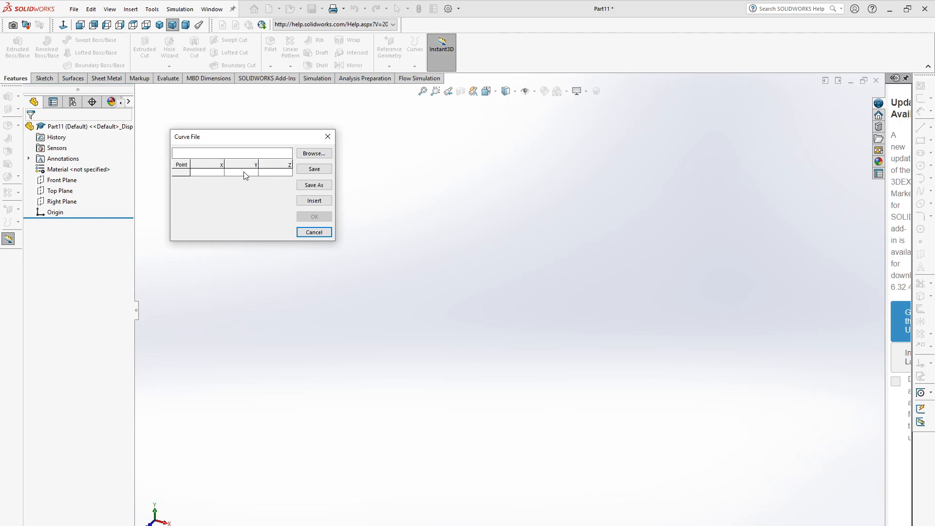
{"action": "left_click", "coordinate": [314, 154]}
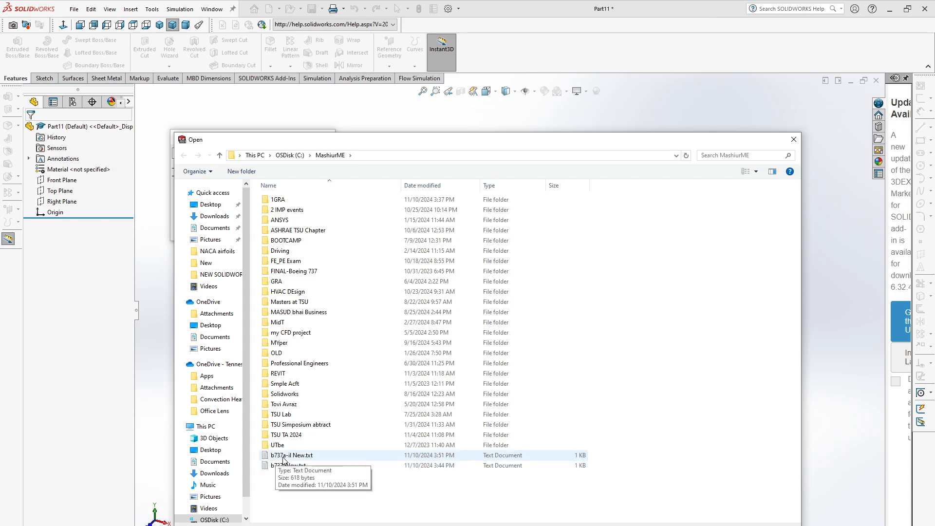
{"action": "left_click", "coordinate": [301, 456]}
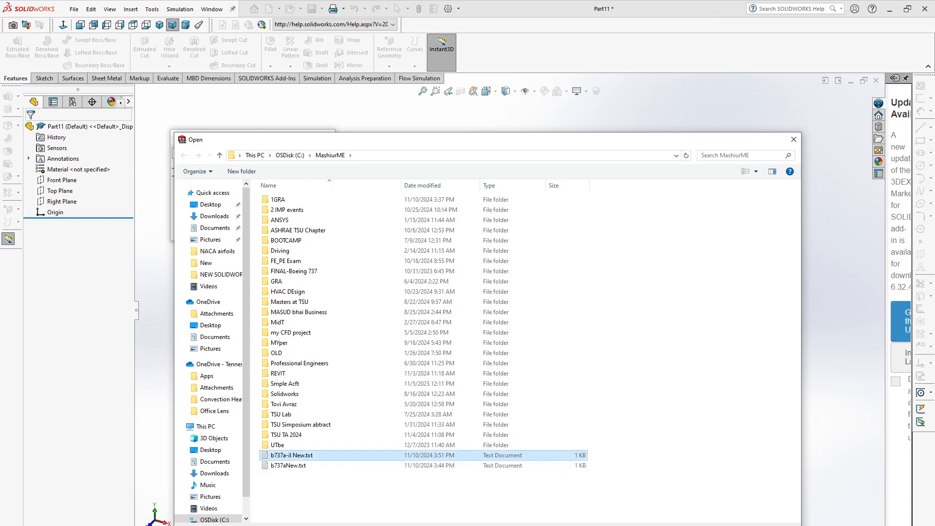
{"action": "key", "text": "Return"}
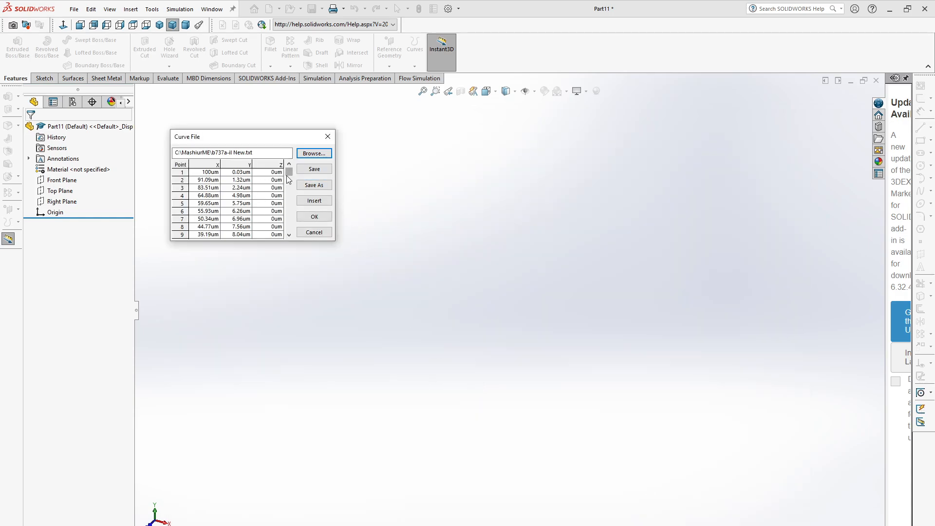
{"action": "mouse_move", "coordinate": [289, 173]}
{"action": "left_mouse_down"}
{"action": "mouse_move", "coordinate": [294, 233]}
{"action": "mouse_move", "coordinate": [297, 170]}
{"action": "left_mouse_up"}
{"action": "left_click", "coordinate": [314, 218]}
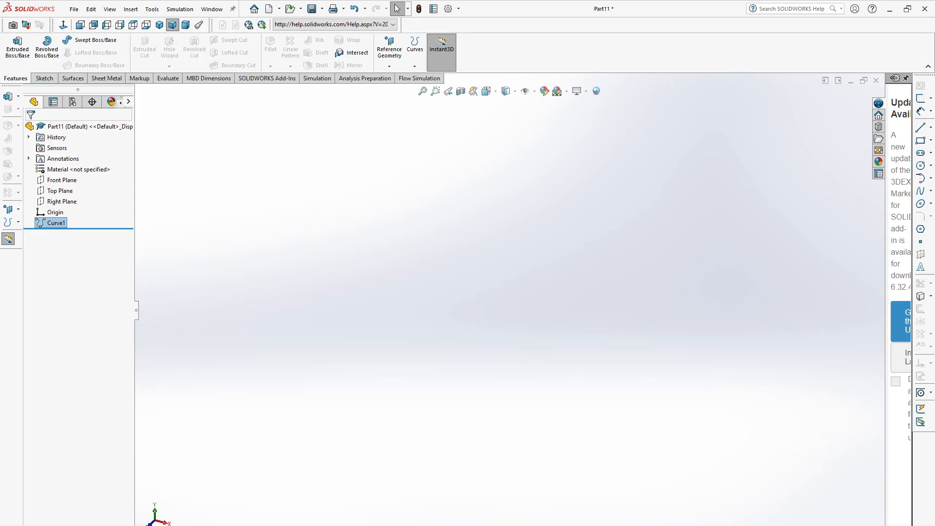
Set the part's unit system to MMGS (millimeter, gram, second)
{"action": "left_click", "coordinate": [872, 525]}
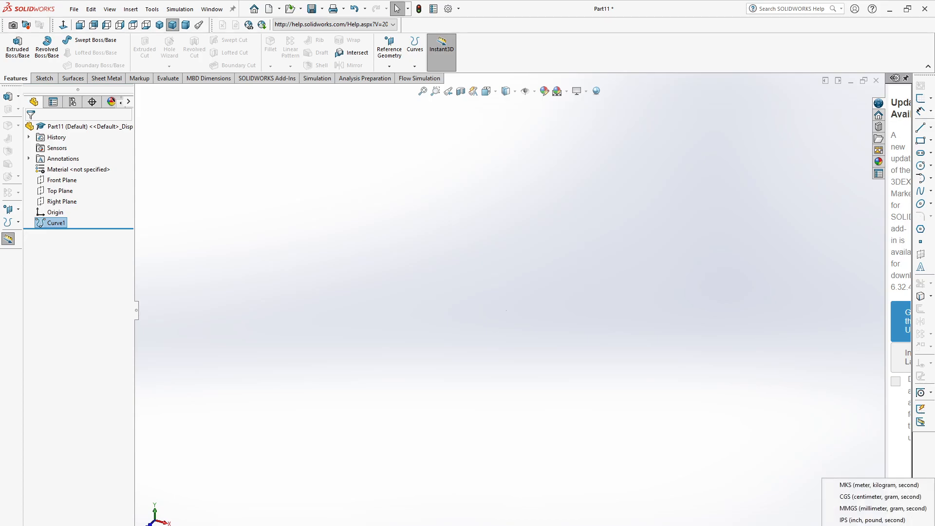
{"action": "left_click", "coordinate": [855, 509]}
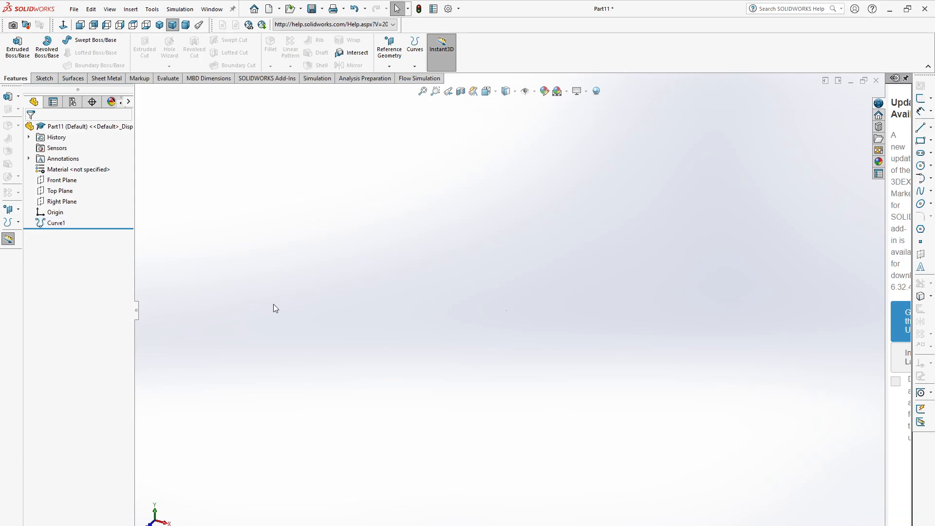
Delete the imported curve Curve1 from the part
{"action": "left_click", "coordinate": [54, 224]}
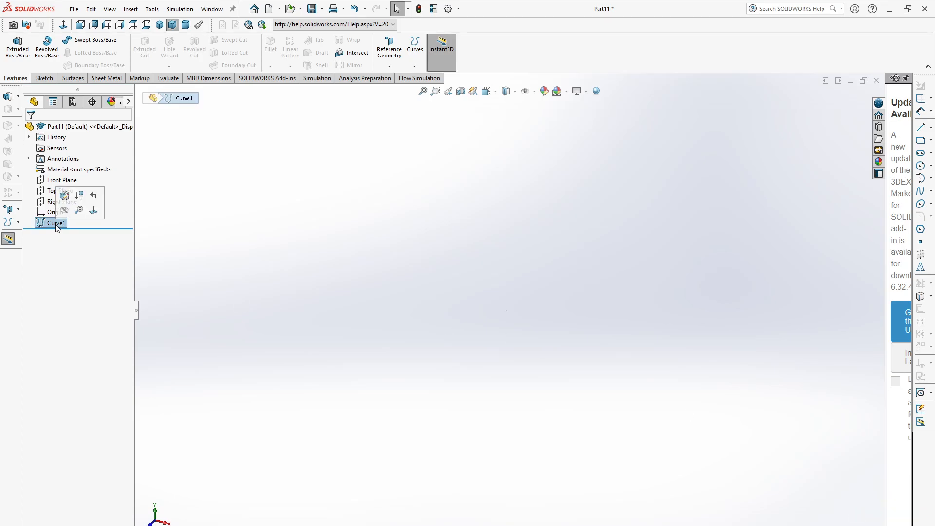
{"action": "left_click", "coordinate": [210, 320]}
{"action": "left_click", "coordinate": [51, 224]}
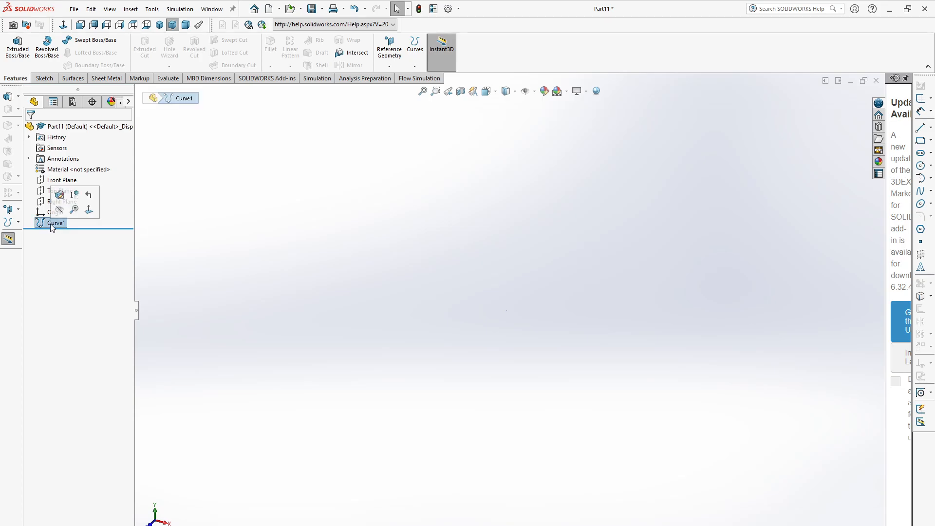
{"action": "key", "text": "Delete"}
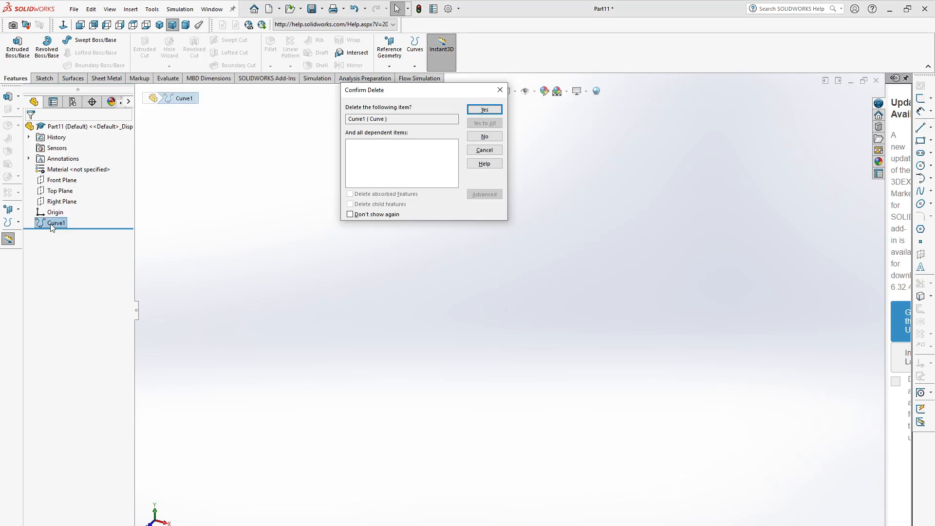
{"action": "left_click", "coordinate": [485, 108]}
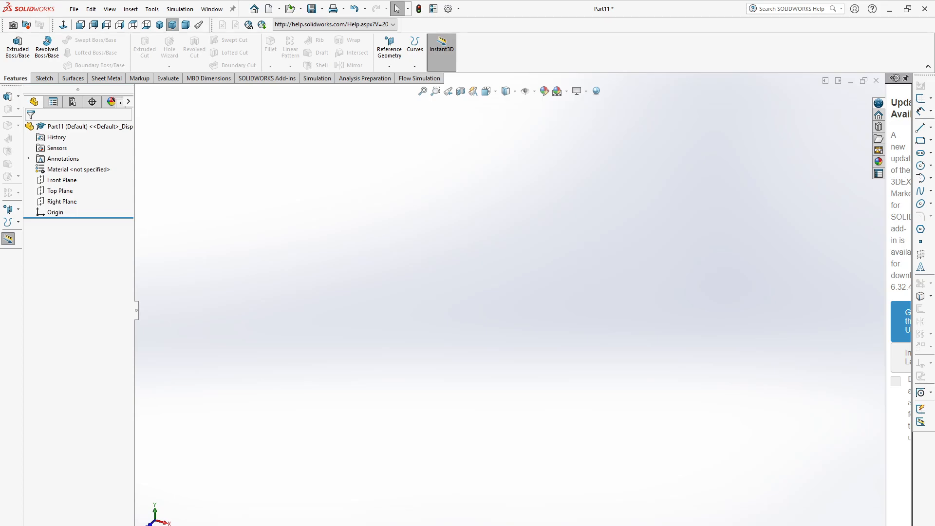
Create a curve through XYZ points from b737a-il New.txt, with its coordinates read in millimetres
{"action": "left_click", "coordinate": [131, 10]}
{"action": "mouse_move", "coordinate": [161, 125]}
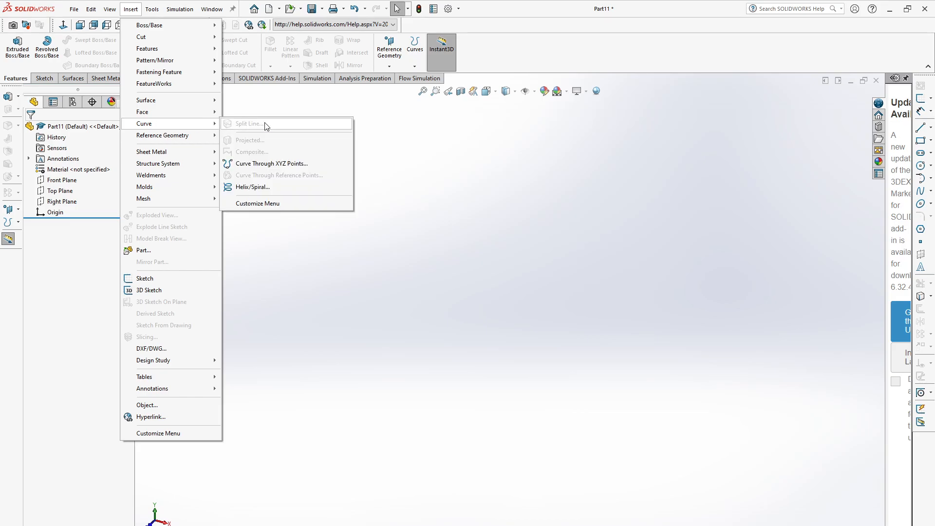
{"action": "left_click", "coordinate": [285, 163]}
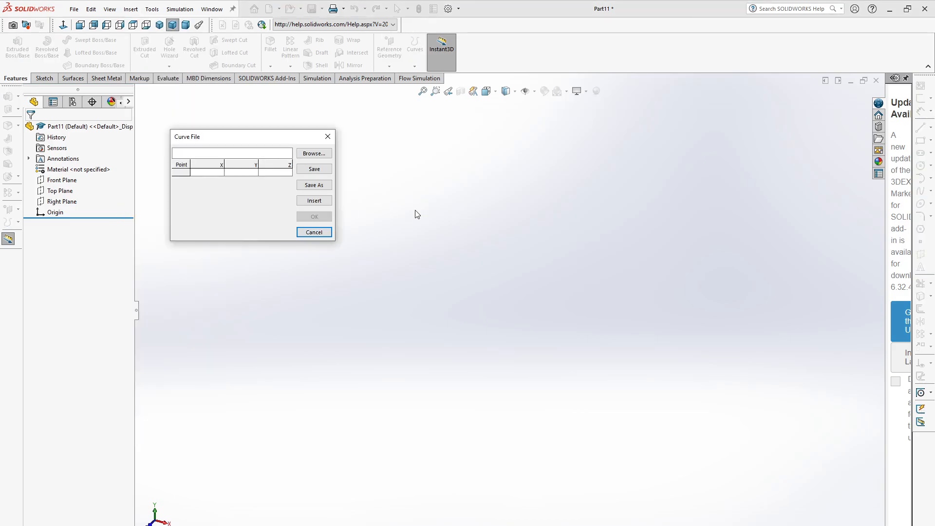
{"action": "left_click", "coordinate": [315, 153]}
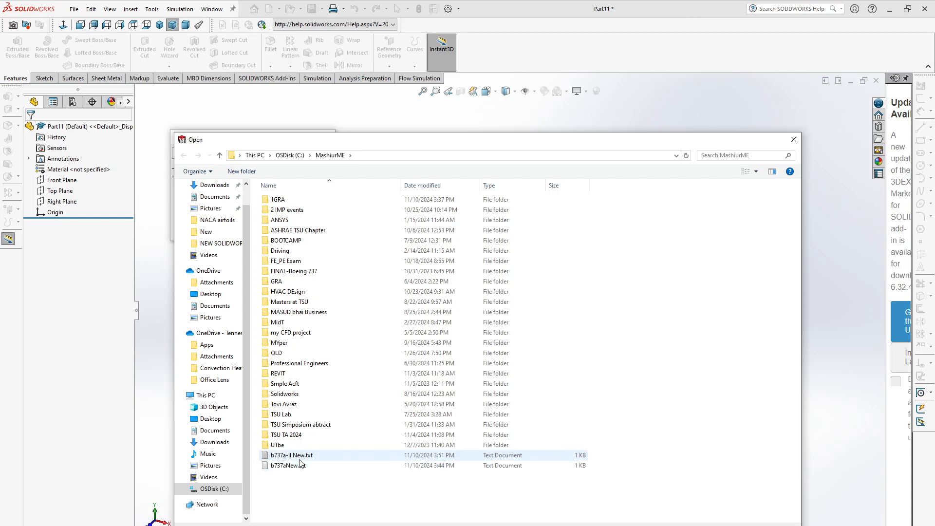
{"action": "left_click", "coordinate": [301, 458]}
{"action": "key", "text": "Return"}
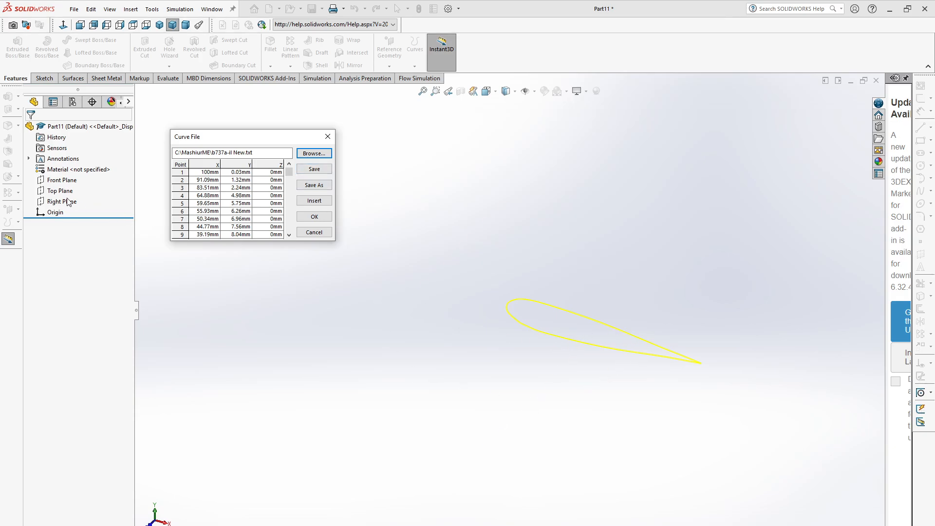
{"action": "left_click", "coordinate": [315, 219]}
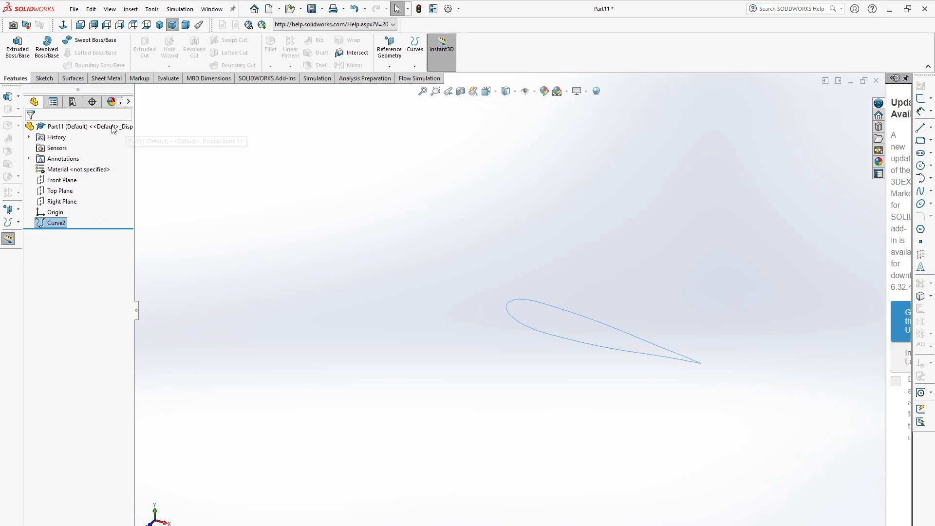
Start a sketch on the Front Plane and convert the imported airfoil curve into sketch entities
{"action": "left_click", "coordinate": [62, 180]}
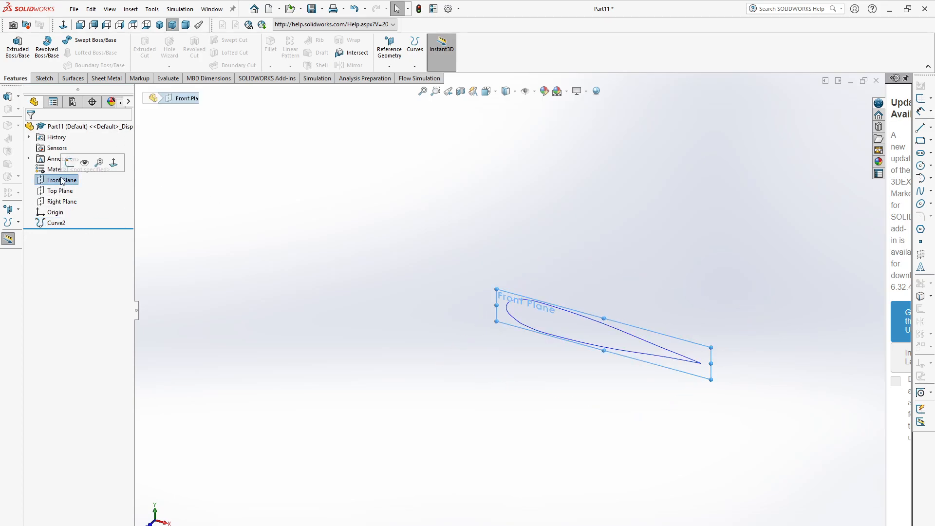
{"action": "left_click", "coordinate": [68, 165]}
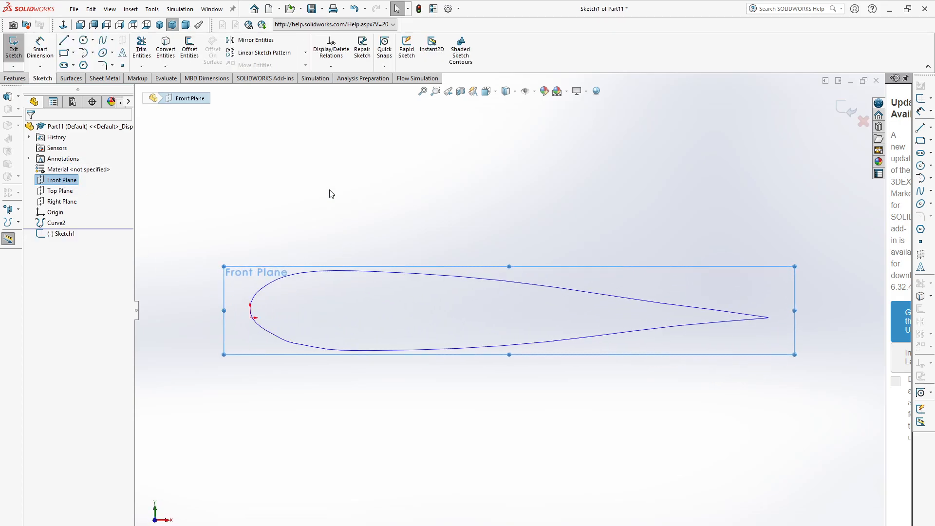
{"action": "left_click", "coordinate": [521, 283]}
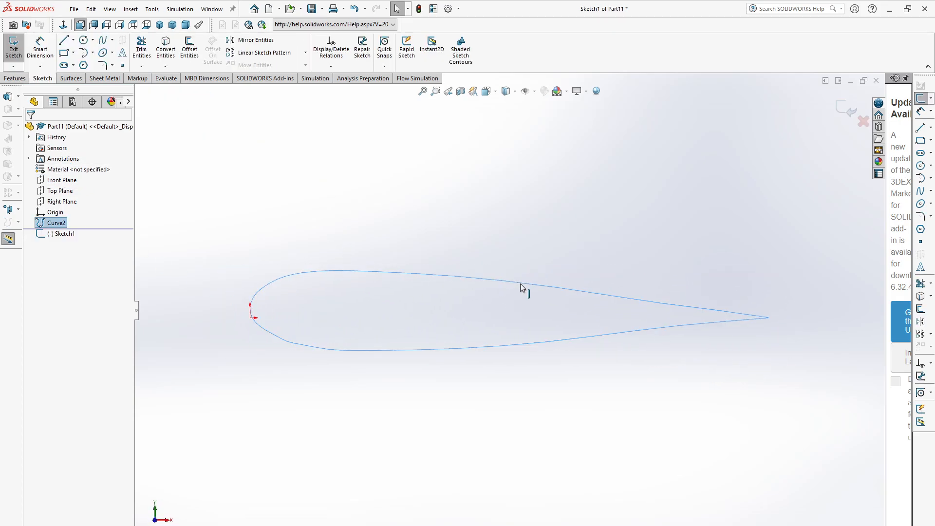
{"action": "left_click", "coordinate": [167, 51]}
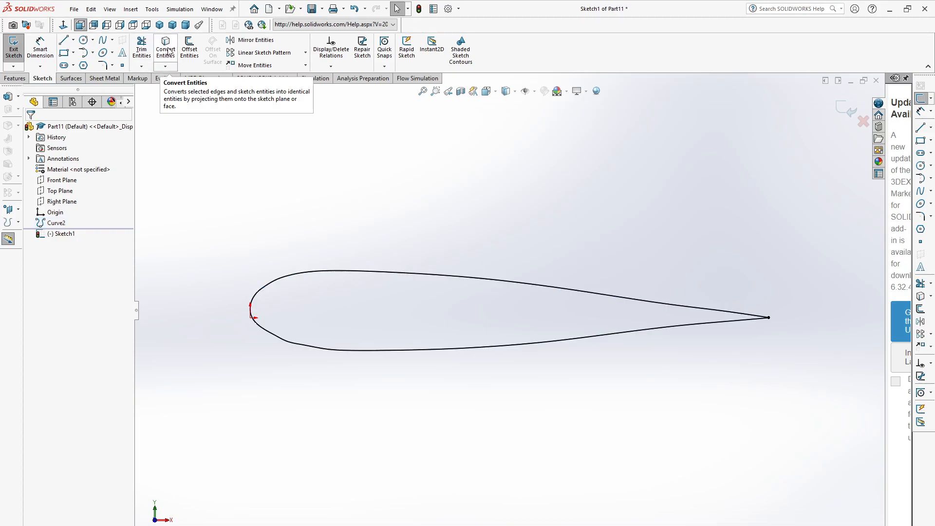
Hide the imported curve Curve2 so that only the converted airfoil spline shows at the trailing edge
{"action": "scroll", "coordinate": [766, 324], "scroll_direction": "down", "scroll_amount": 5}
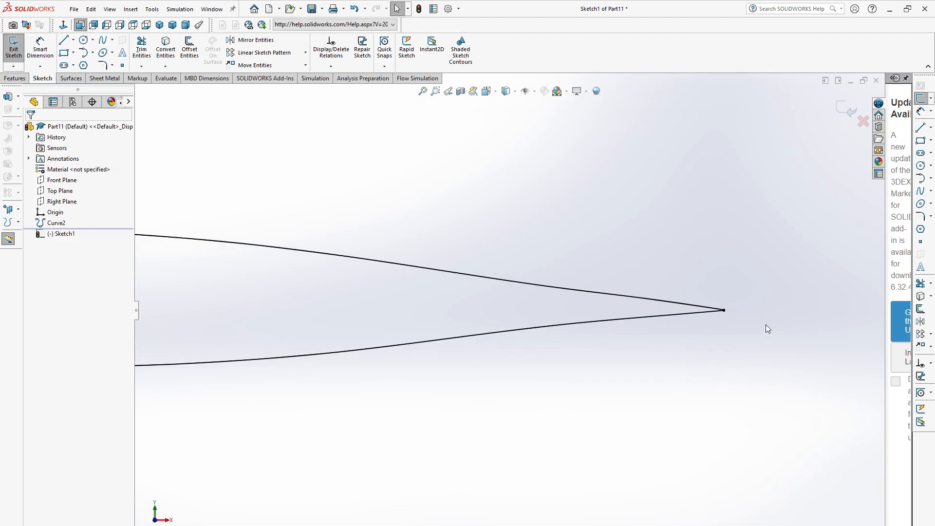
{"action": "scroll", "coordinate": [624, 302], "scroll_direction": "down", "scroll_amount": 2}
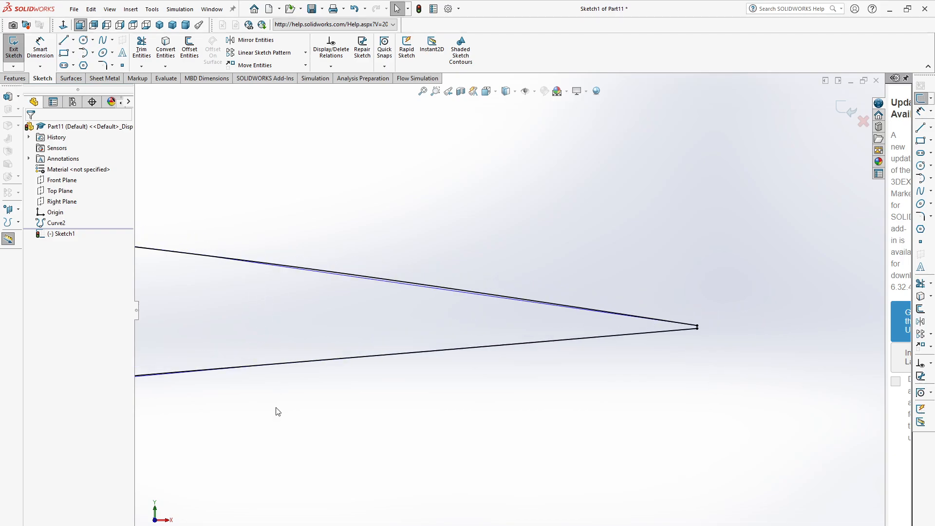
{"action": "left_click", "coordinate": [55, 224]}
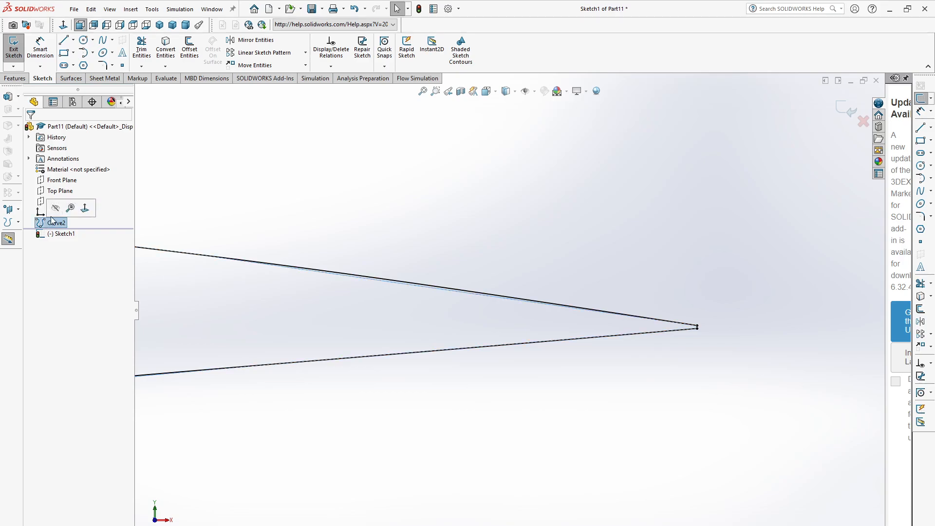
{"action": "left_click", "coordinate": [56, 209]}
{"action": "scroll", "coordinate": [314, 172], "scroll_direction": "up", "scroll_amount": 1}
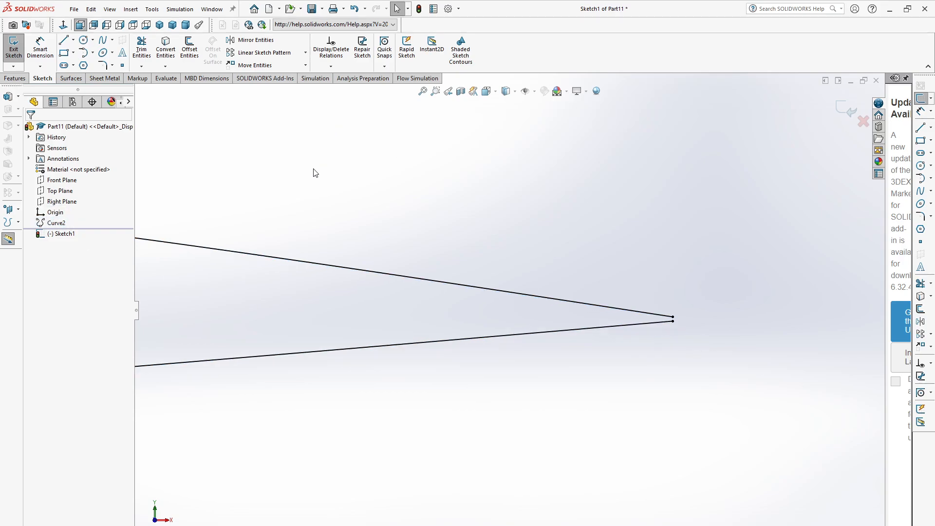
Close the trailing-edge gap with a vertical line between the upper and lower endpoints of the airfoil spline
{"action": "scroll", "coordinate": [627, 345], "scroll_direction": "down", "scroll_amount": 5}
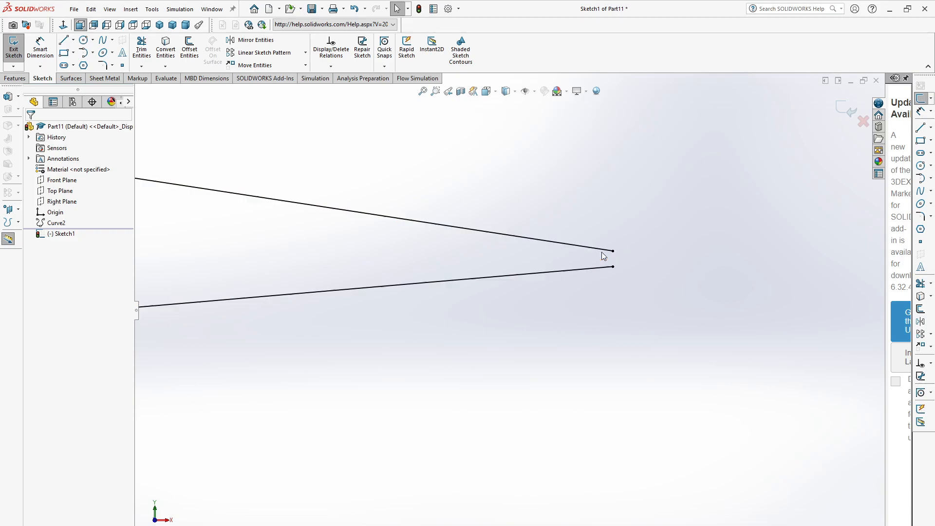
{"action": "left_click", "coordinate": [64, 41]}
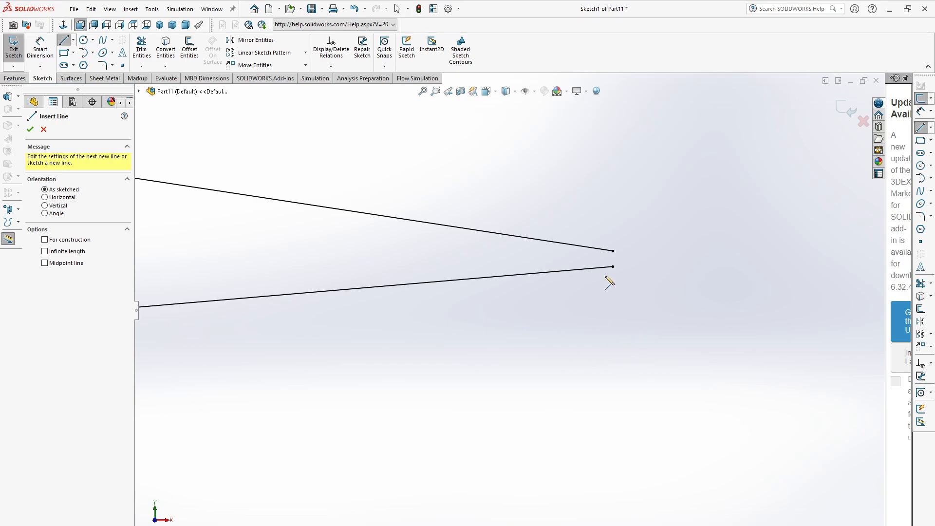
{"action": "scroll", "coordinate": [609, 265], "scroll_direction": "down", "scroll_amount": 2}
{"action": "left_click", "coordinate": [601, 242]}
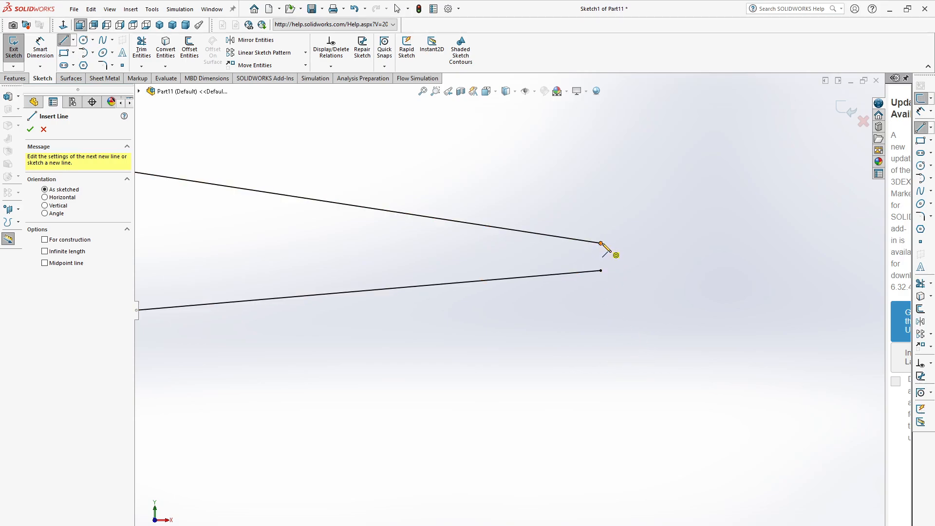
{"action": "left_click", "coordinate": [601, 271]}
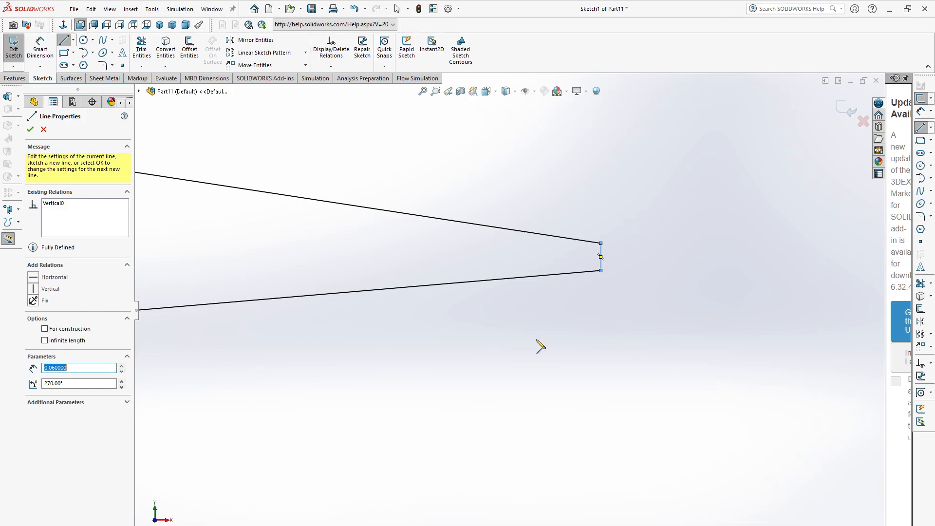
{"action": "key", "text": "Escape"}
Examine the closed airfoil sketch in a rotated view and from the right and bottom standard views
{"action": "scroll", "coordinate": [457, 386], "scroll_direction": "up", "scroll_amount": 8}
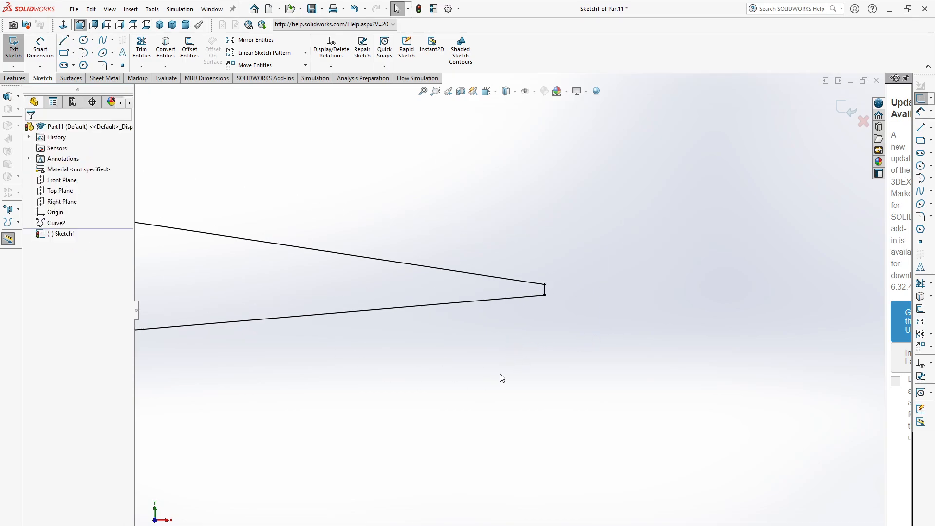
{"action": "mouse_move", "coordinate": [370, 393]}
{"action": "middle_mouse_down"}
{"action": "mouse_move", "coordinate": [476, 423]}
{"action": "mouse_move", "coordinate": [365, 403]}
{"action": "mouse_move", "coordinate": [324, 382]}
{"action": "middle_mouse_up"}
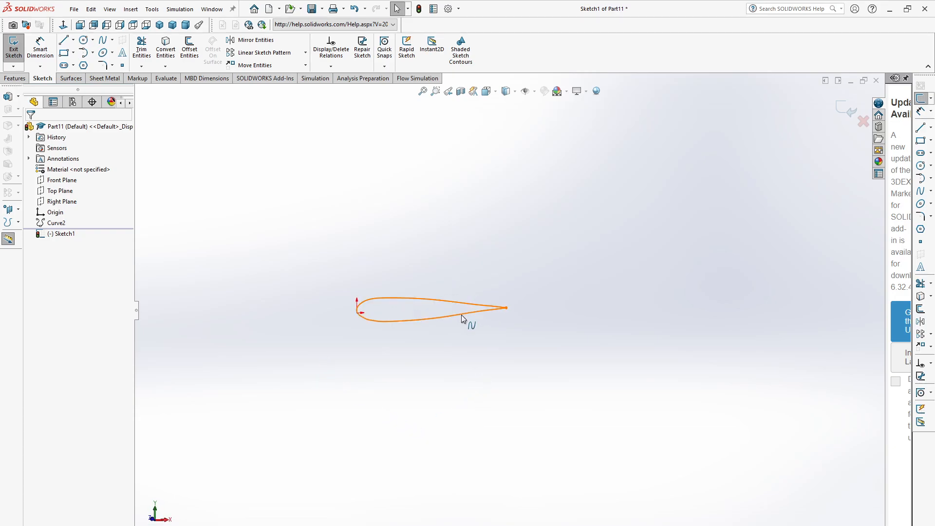
{"action": "scroll", "coordinate": [461, 316], "scroll_direction": "down", "scroll_amount": 3}
{"action": "key", "text": "space"}
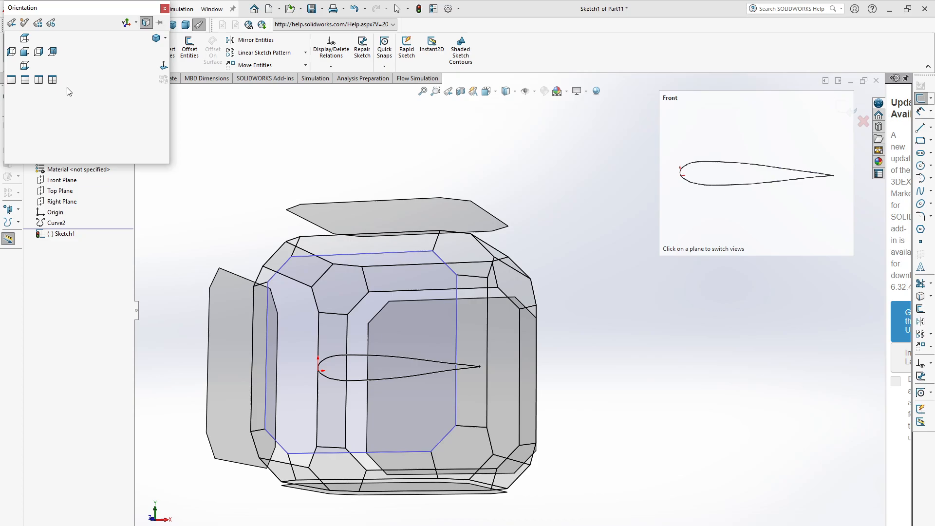
{"action": "left_click", "coordinate": [39, 52]}
{"action": "key", "text": "space"}
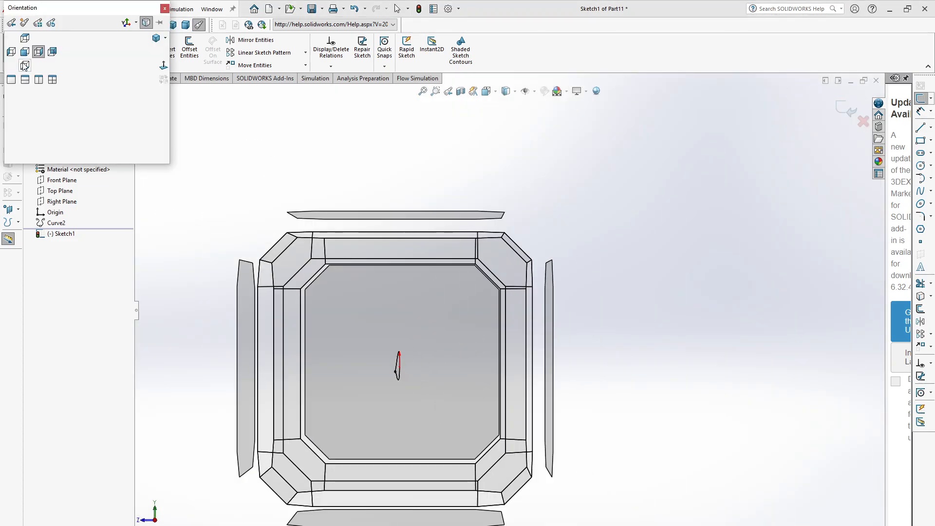
{"action": "left_click", "coordinate": [24, 65]}
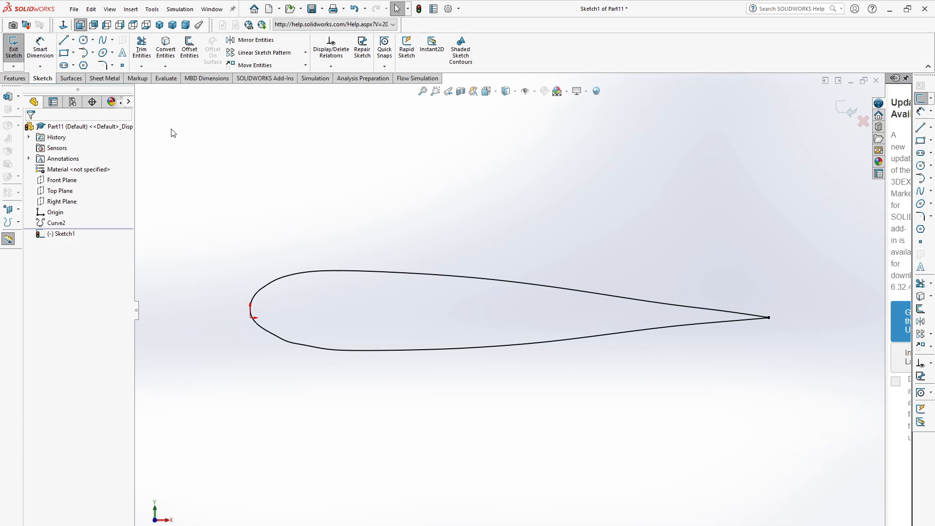
Draw a centerline about 100 mm long from the midpoint of the trailing-edge line to the airfoil's leading edge
{"action": "scroll", "coordinate": [705, 328], "scroll_direction": "down", "scroll_amount": 5}
{"action": "scroll", "coordinate": [584, 336], "scroll_direction": "down", "scroll_amount": 5}
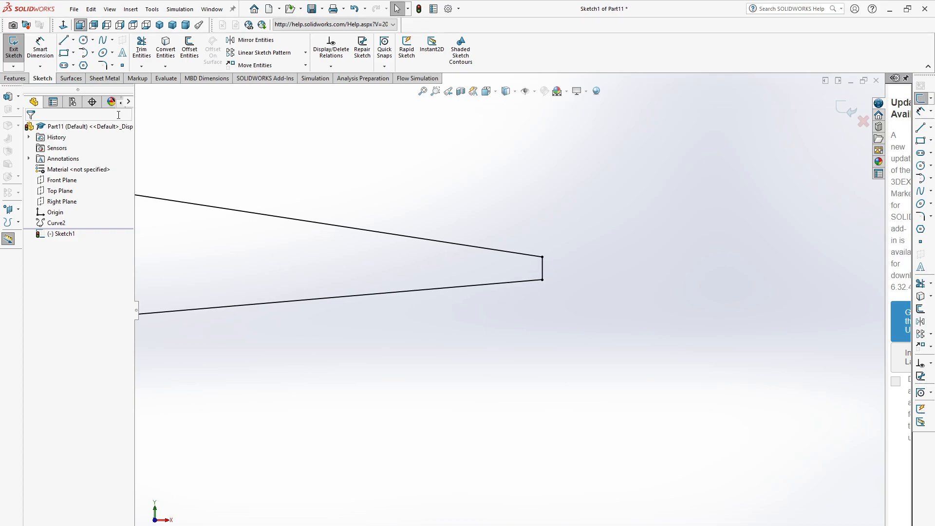
{"action": "left_click", "coordinate": [73, 40]}
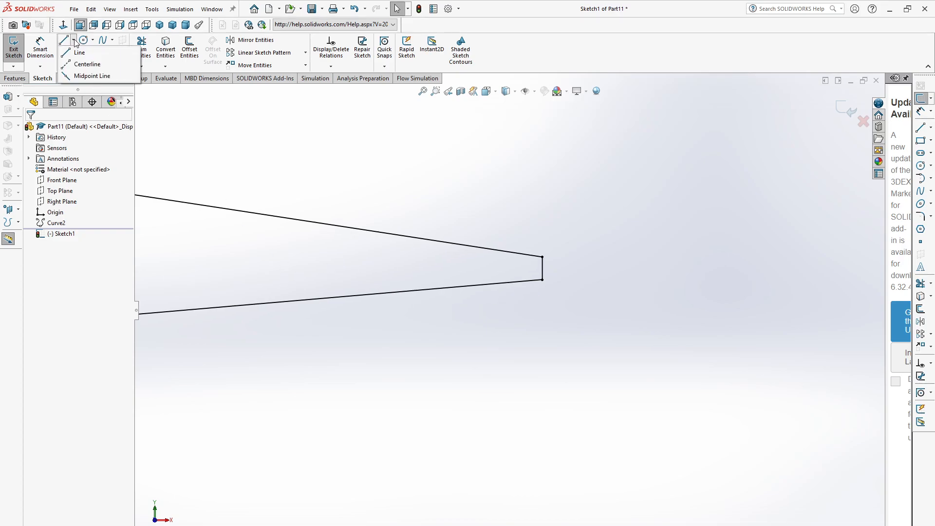
{"action": "left_click", "coordinate": [70, 66]}
{"action": "scroll", "coordinate": [520, 311], "scroll_direction": "up", "scroll_amount": 1}
{"action": "scroll", "coordinate": [524, 284], "scroll_direction": "down", "scroll_amount": 3}
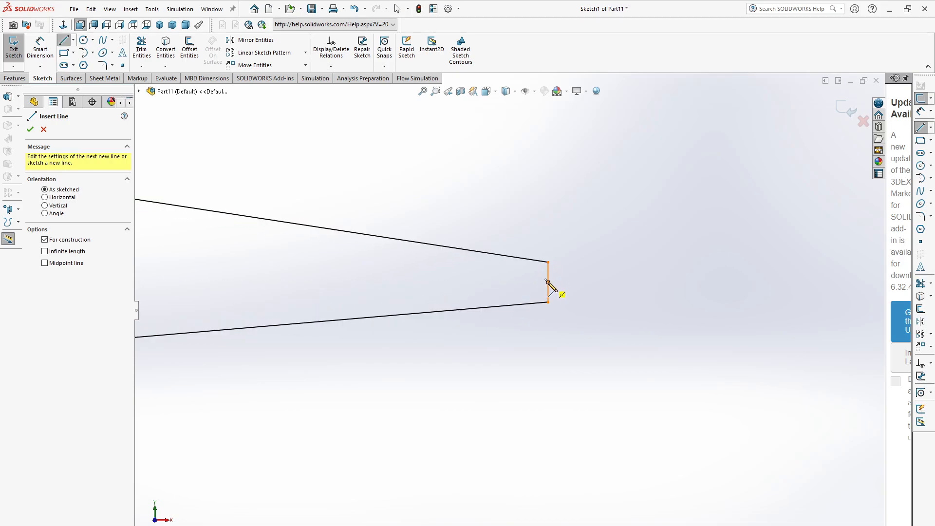
{"action": "left_click", "coordinate": [548, 282]}
{"action": "scroll", "coordinate": [531, 312], "scroll_direction": "up", "scroll_amount": 5}
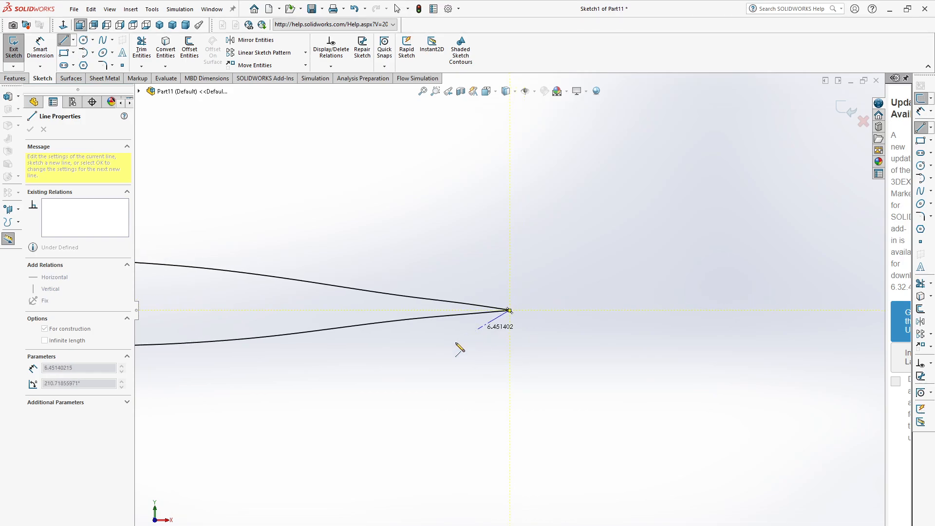
{"action": "scroll", "coordinate": [460, 349], "scroll_direction": "up", "scroll_amount": 3}
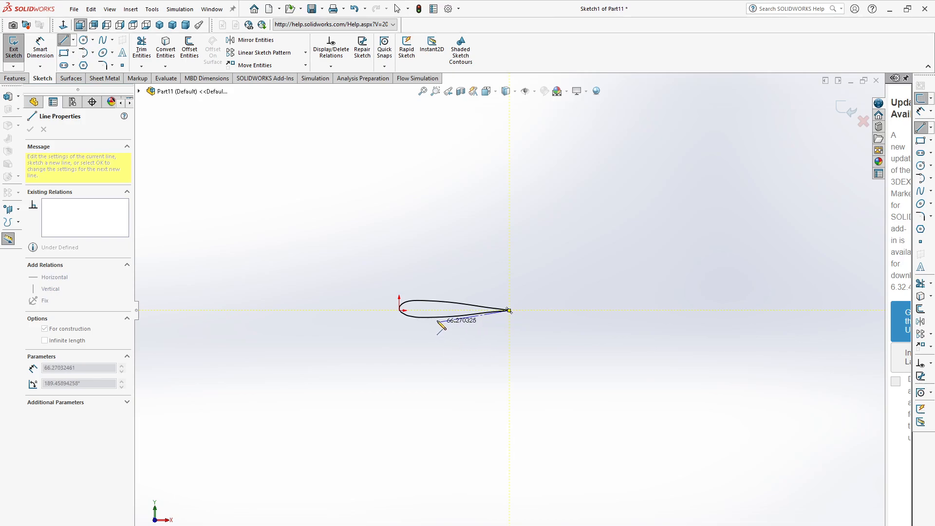
{"action": "scroll", "coordinate": [428, 310], "scroll_direction": "down", "scroll_amount": 4}
{"action": "scroll", "coordinate": [428, 310], "scroll_direction": "down", "scroll_amount": 4}
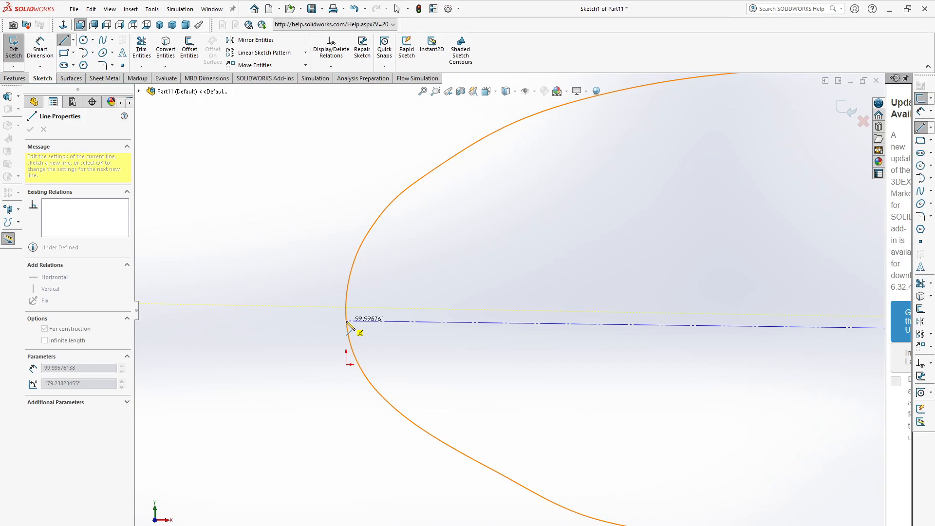
{"action": "left_click", "coordinate": [347, 322]}
{"action": "key", "text": "Escape"}
{"action": "key", "text": "z"}
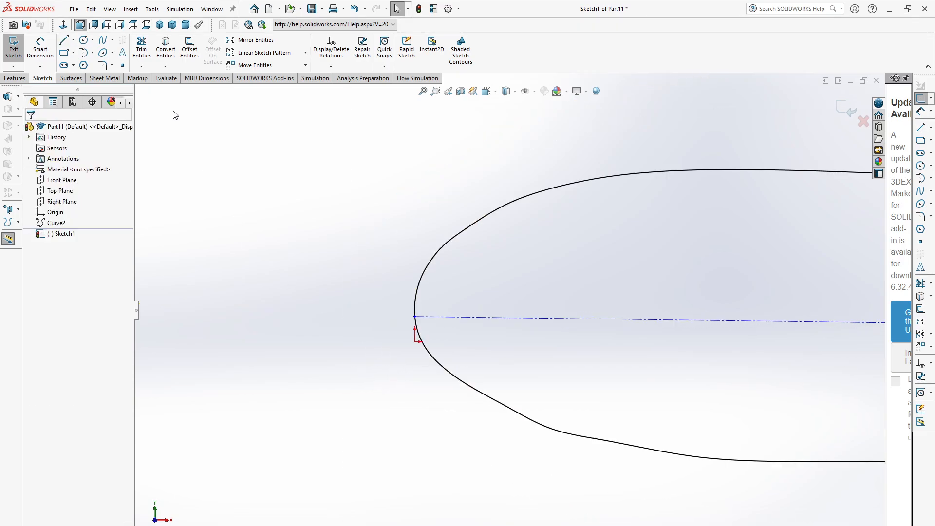
Draw a vertical centerline upward from the chord centerline's endpoint on the leading edge
{"action": "left_click", "coordinate": [73, 40]}
{"action": "left_click", "coordinate": [82, 63]}
{"action": "scroll", "coordinate": [647, 315], "scroll_direction": "up", "scroll_amount": 3}
{"action": "scroll", "coordinate": [647, 314], "scroll_direction": "down", "scroll_amount": 6}
{"action": "scroll", "coordinate": [343, 330], "scroll_direction": "up", "scroll_amount": 3}
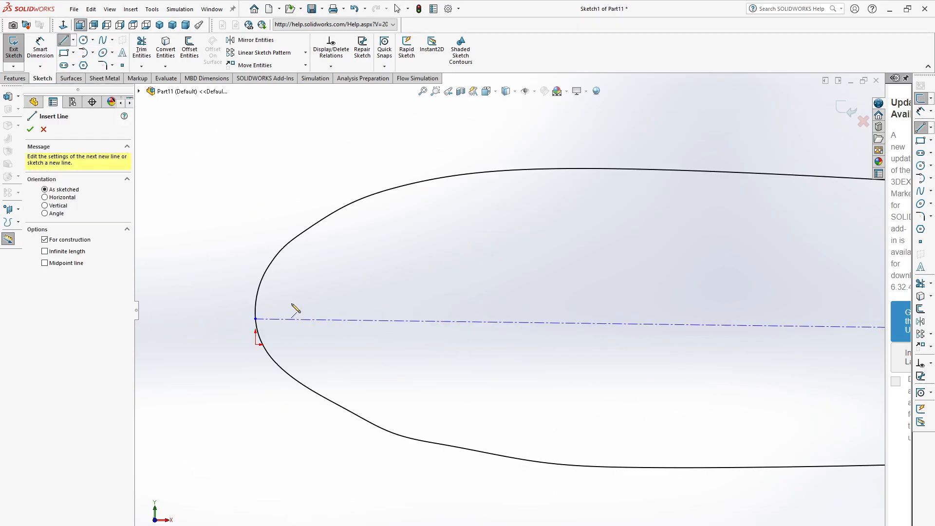
{"action": "left_click", "coordinate": [255, 319]}
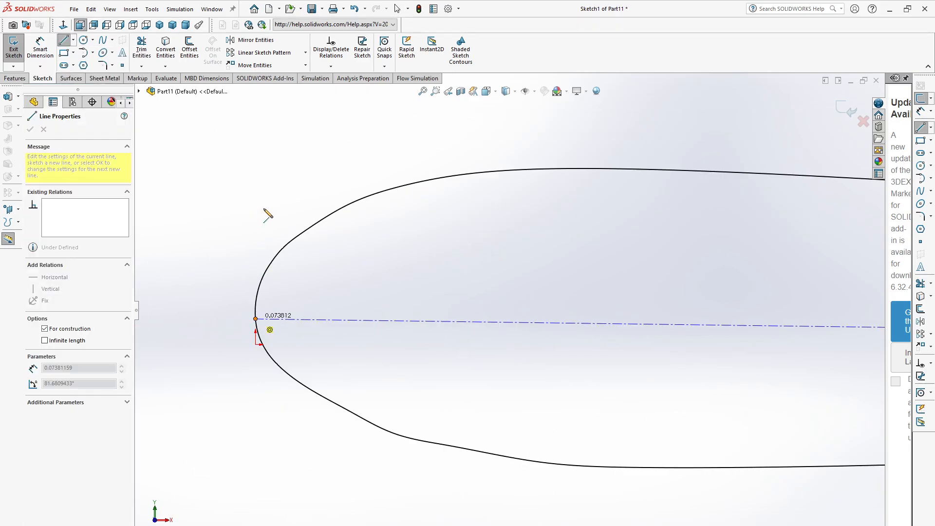
{"action": "left_click", "coordinate": [255, 163]}
{"action": "key", "text": "Escape"}
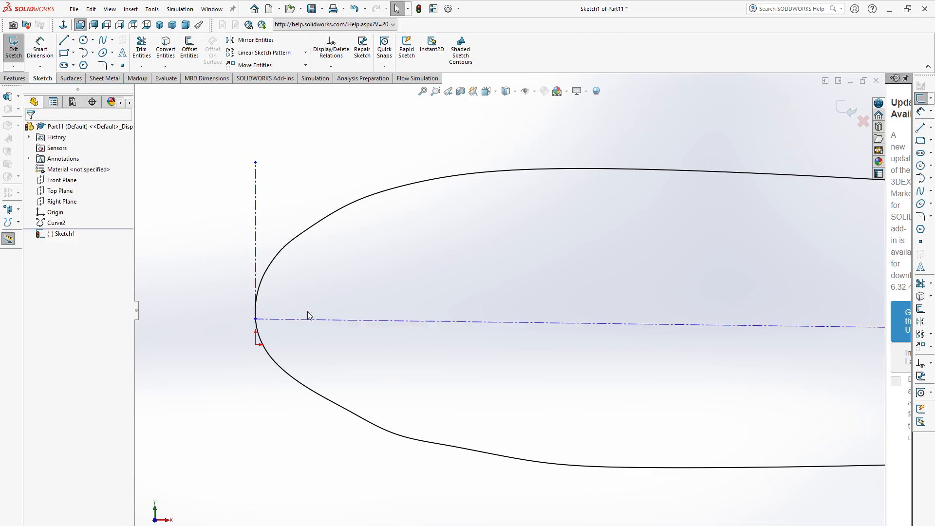
Make the vertical centerline tangent to the airfoil spline at the leading edge
{"action": "scroll", "coordinate": [292, 313], "scroll_direction": "down", "scroll_amount": 1}
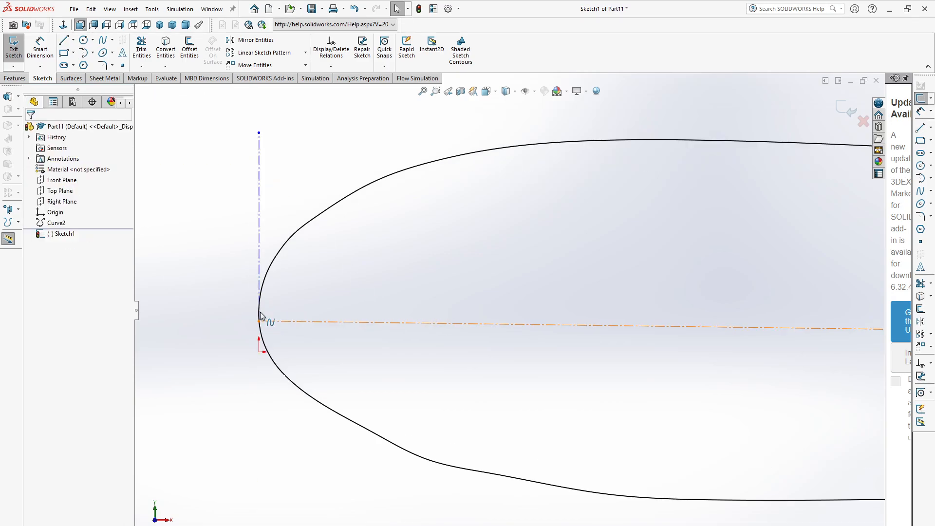
{"action": "left_click", "coordinate": [259, 238]}
{"action": "left_click", "coordinate": [288, 242]}
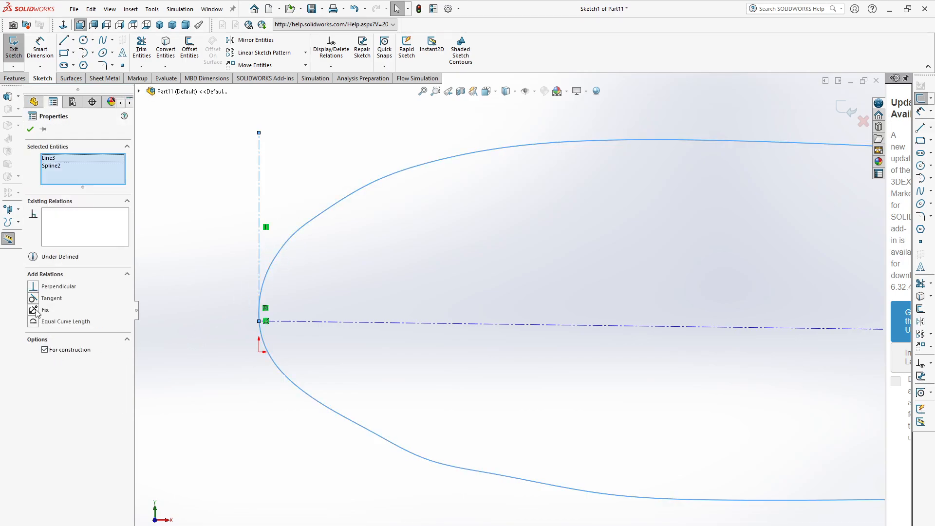
{"action": "left_click", "coordinate": [36, 299]}
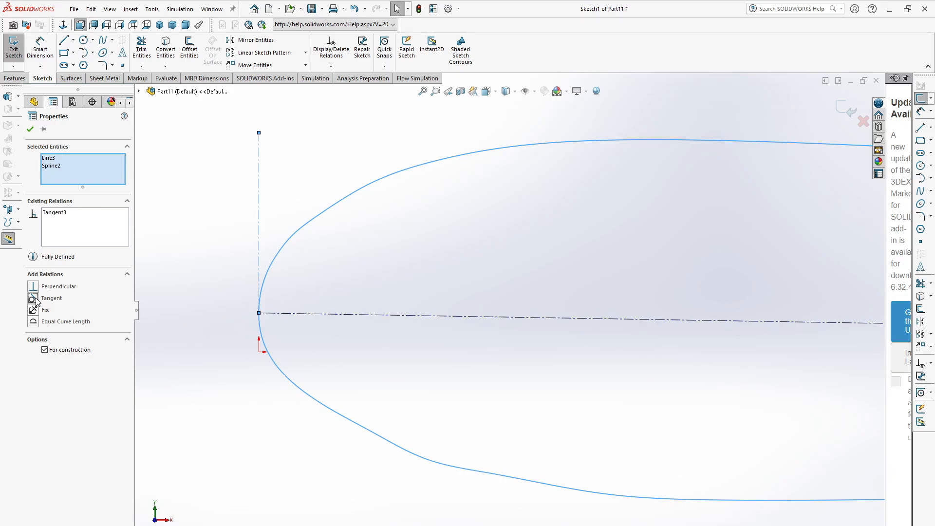
{"action": "scroll", "coordinate": [355, 297], "scroll_direction": "down", "scroll_amount": 4}
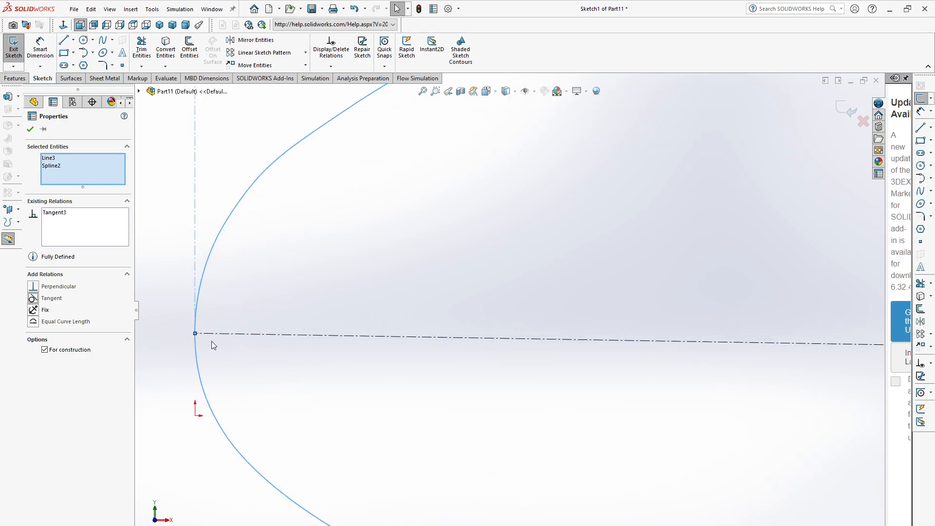
{"action": "scroll", "coordinate": [201, 335], "scroll_direction": "up", "scroll_amount": 7}
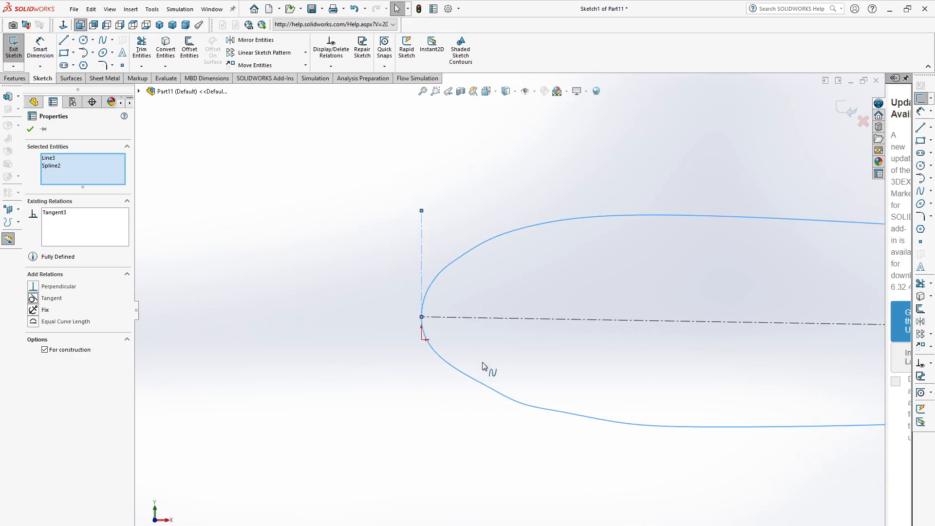
{"action": "scroll", "coordinate": [428, 317], "scroll_direction": "down", "scroll_amount": 4}
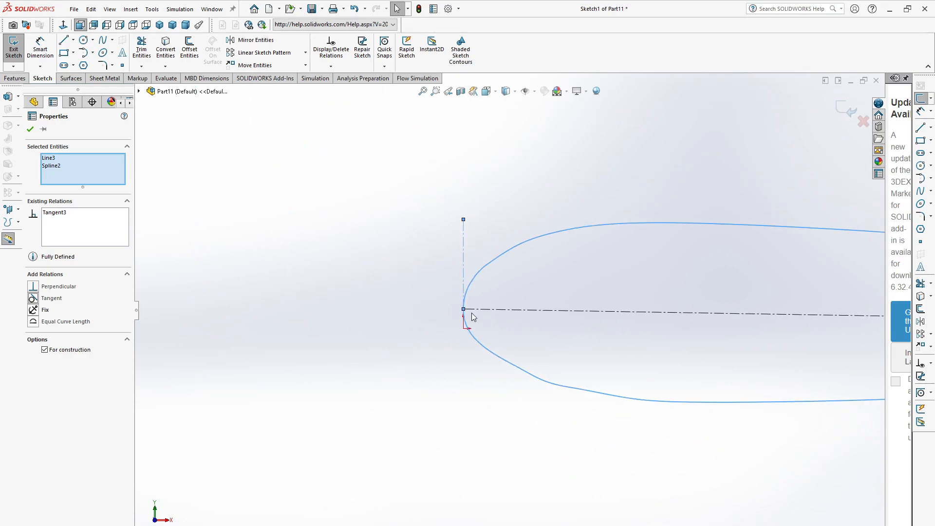
{"action": "scroll", "coordinate": [473, 313], "scroll_direction": "down", "scroll_amount": 3}
{"action": "scroll", "coordinate": [389, 326], "scroll_direction": "up", "scroll_amount": 5}
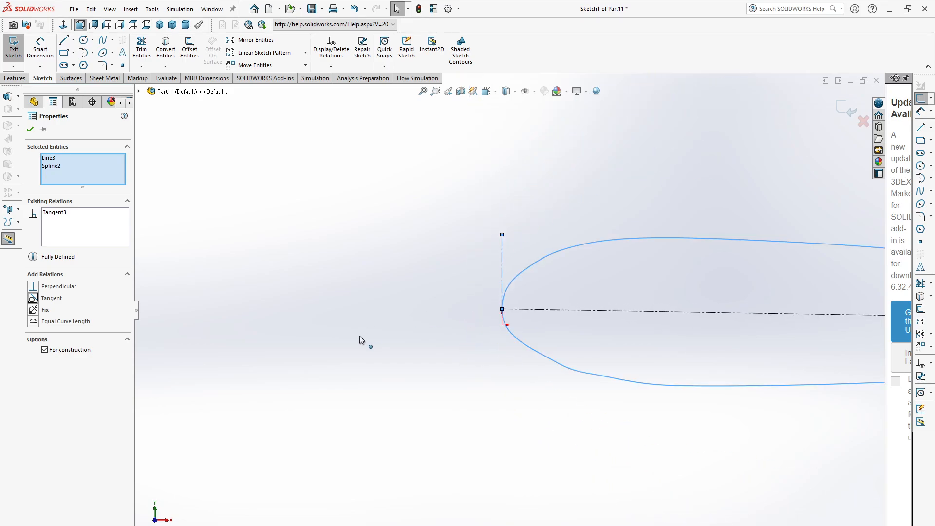
{"action": "scroll", "coordinate": [677, 336], "scroll_direction": "down", "scroll_amount": 3}
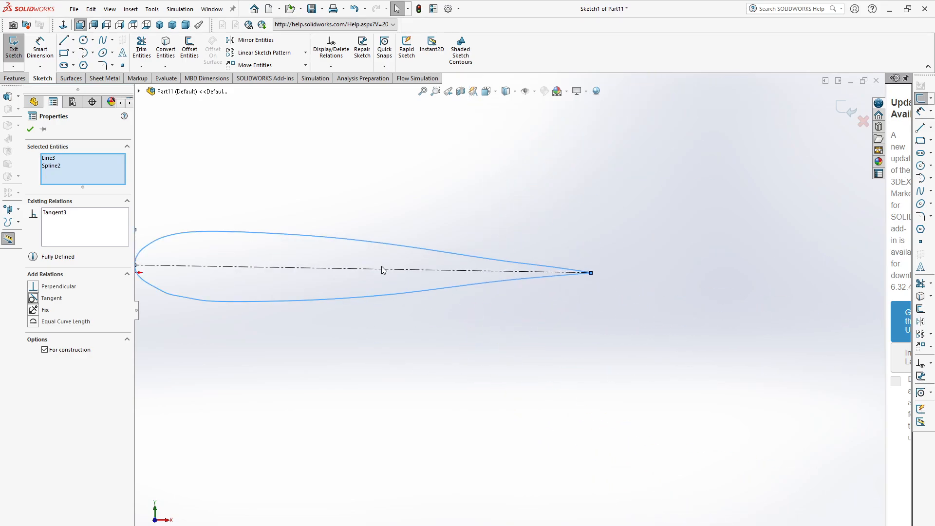
Try to add a horizontal Smart Dimension to the chord centerline, placed below the airfoil
{"action": "scroll", "coordinate": [327, 312], "scroll_direction": "up", "scroll_amount": 4}
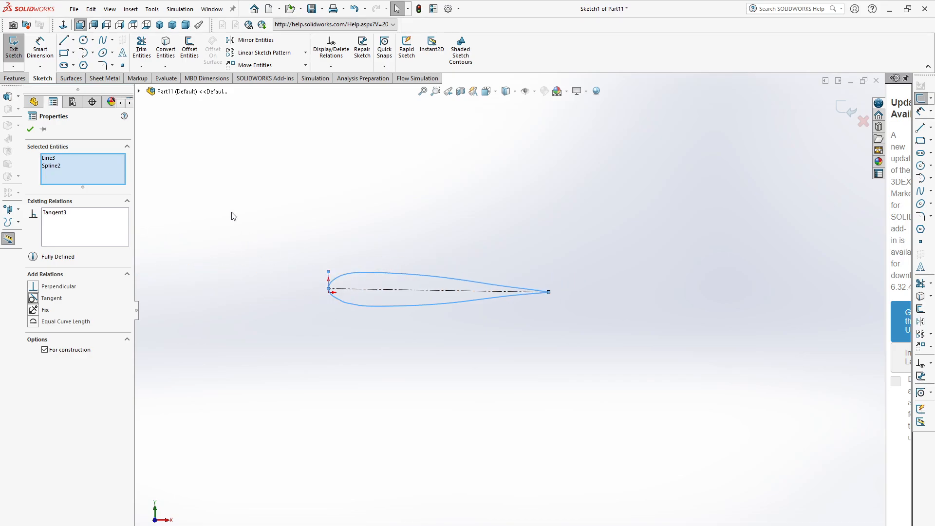
{"action": "left_click", "coordinate": [40, 49]}
{"action": "scroll", "coordinate": [431, 341], "scroll_direction": "down", "scroll_amount": 2}
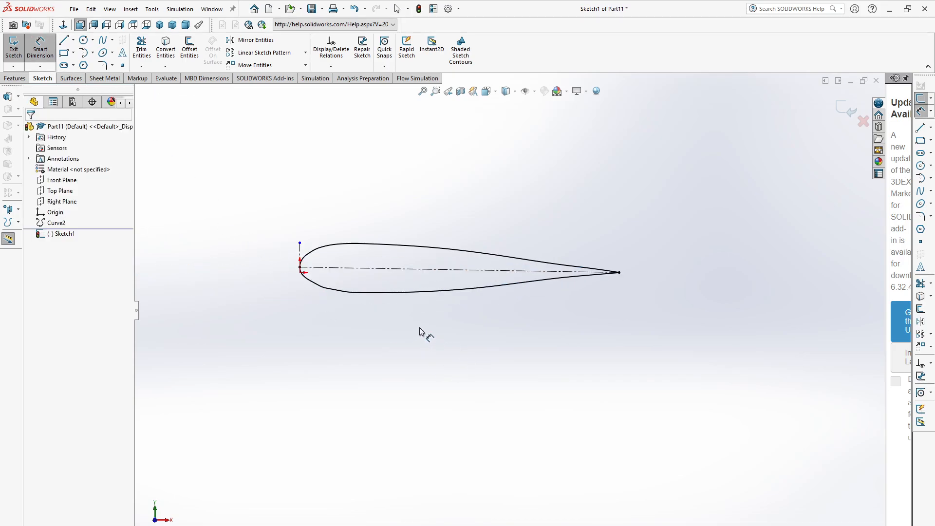
{"action": "left_click", "coordinate": [442, 270]}
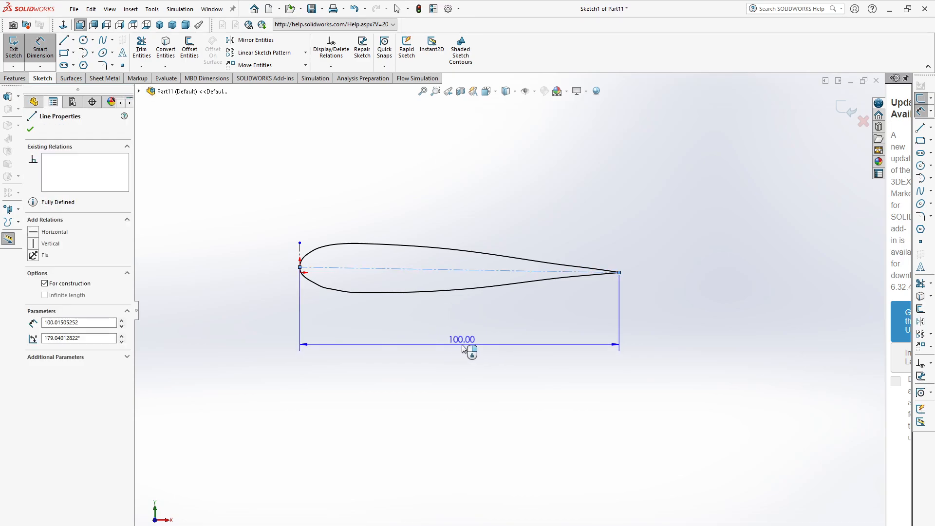
{"action": "left_click", "coordinate": [463, 347]}
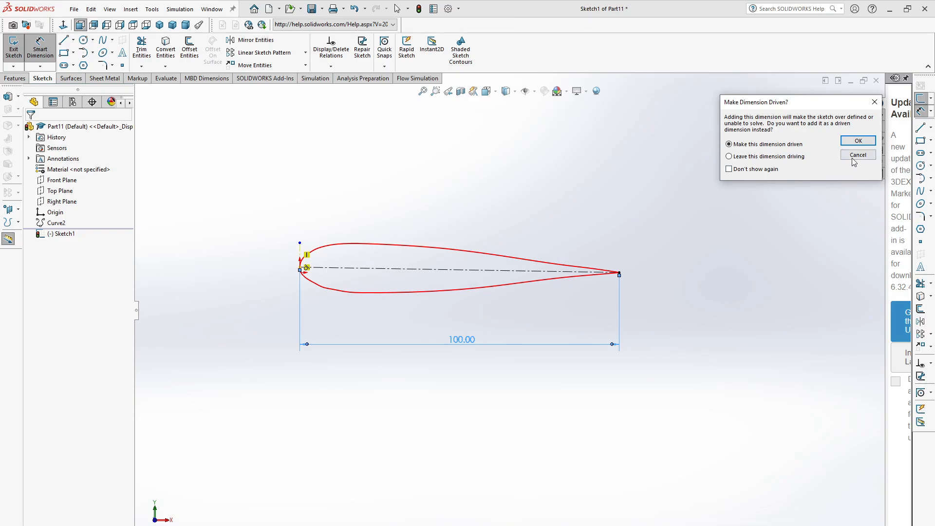
{"action": "left_click", "coordinate": [857, 155]}
{"action": "scroll", "coordinate": [492, 288], "scroll_direction": "down", "scroll_amount": 3}
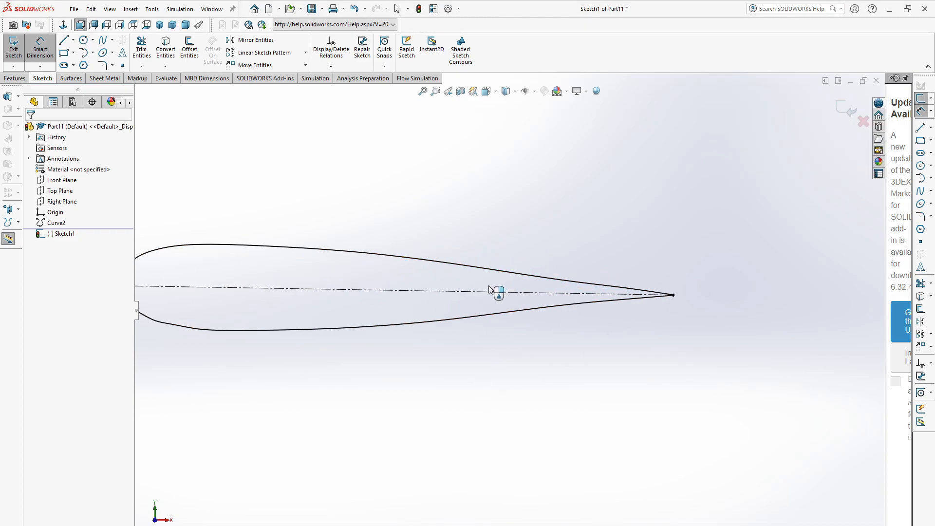
{"action": "scroll", "coordinate": [490, 288], "scroll_direction": "up", "scroll_amount": 3}
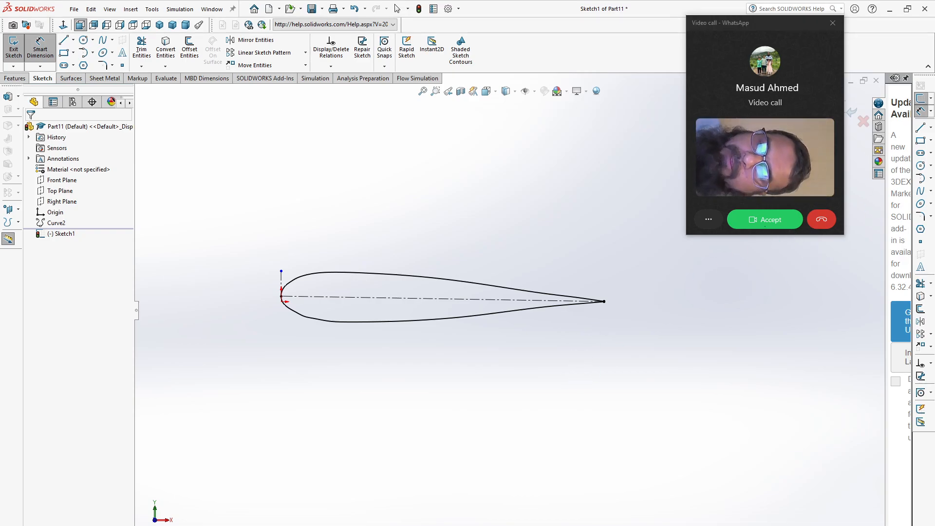
{"action": "key", "text": "alt+Tab"}
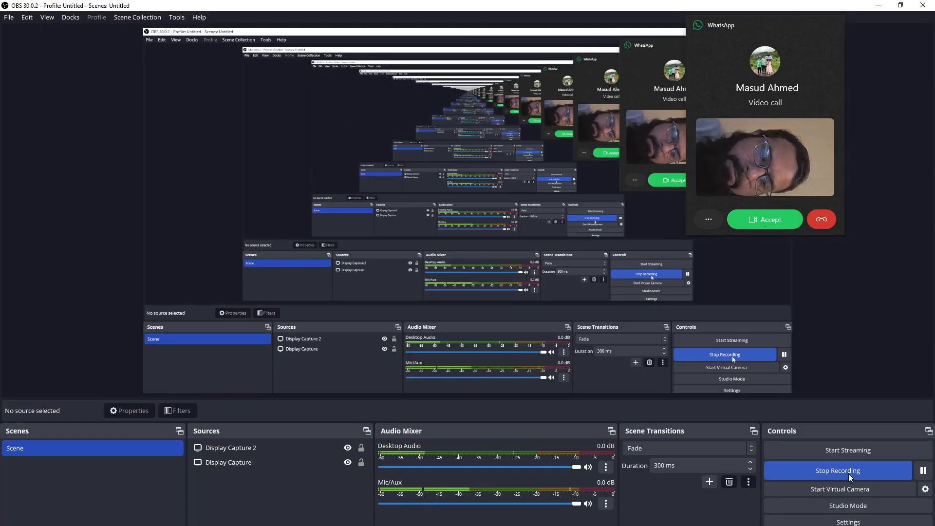